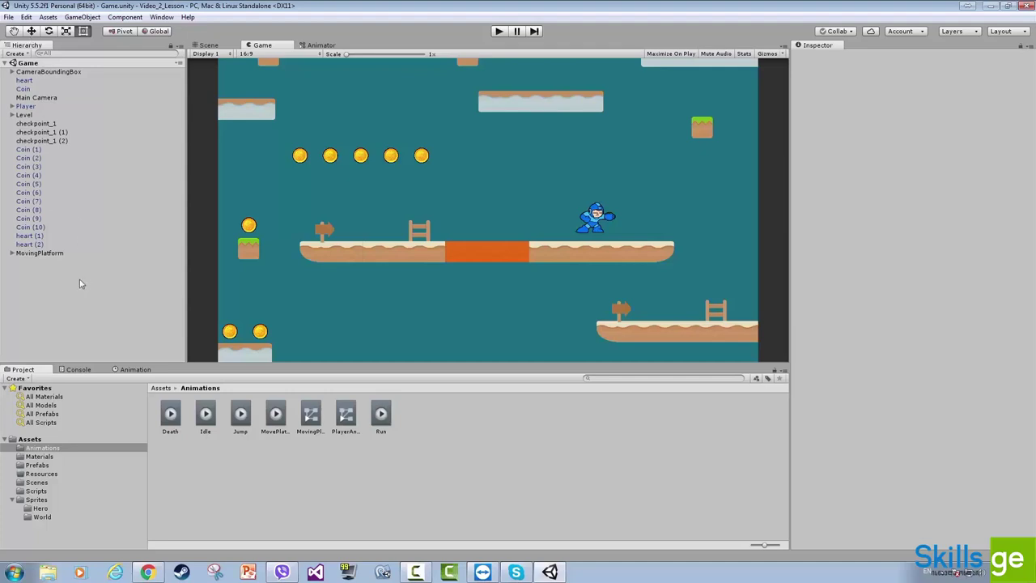
Step: Add a UI Canvas to the scene and review the properties of the Canvas and EventSystem objects
right_click(28, 298)
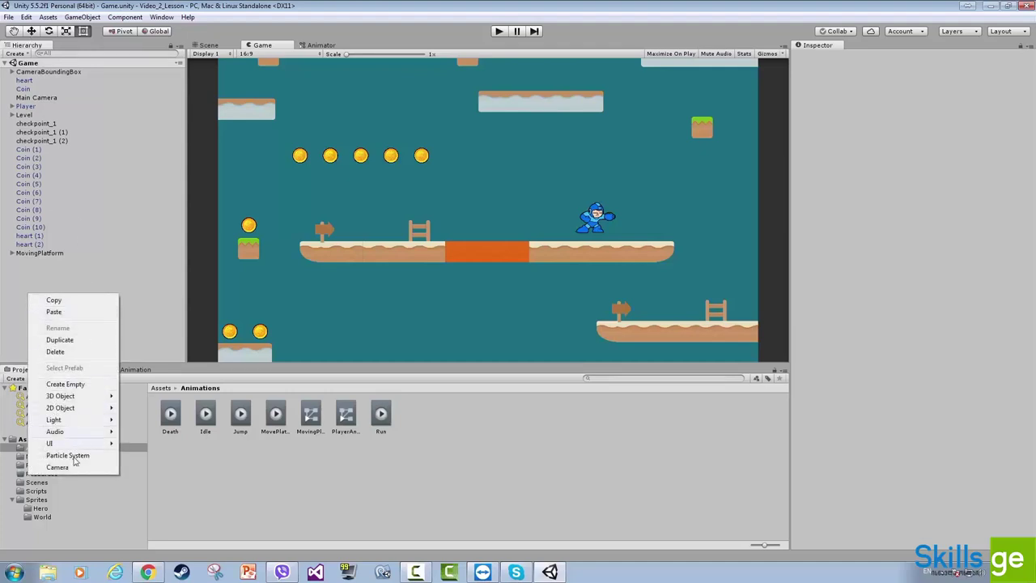
mouse_move(70, 445)
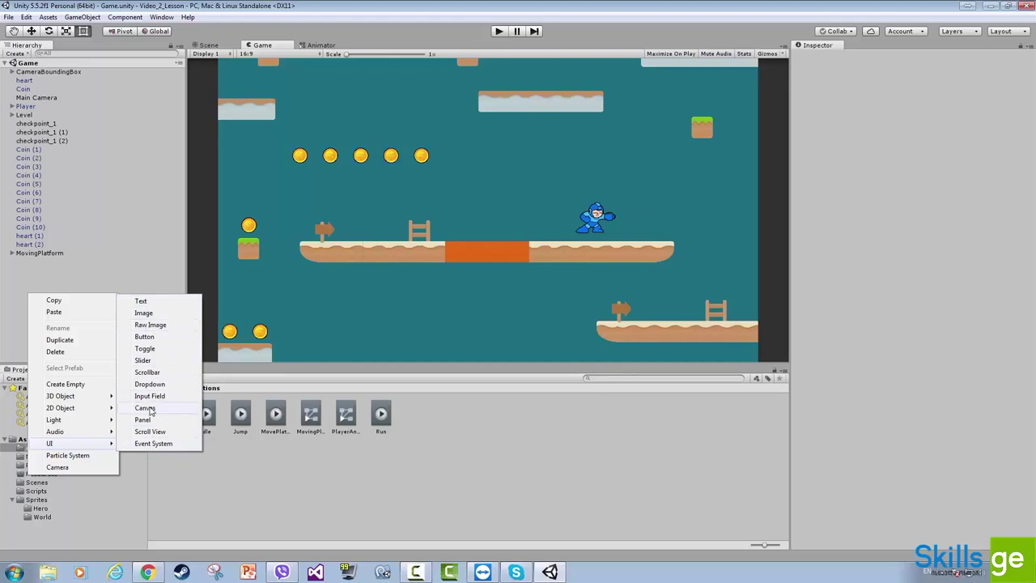
click(145, 408)
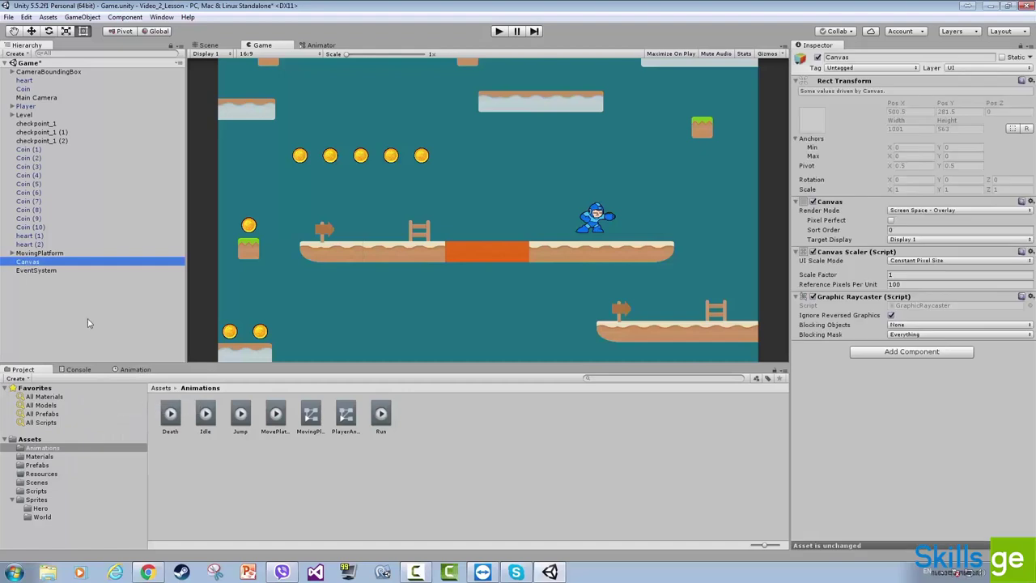
click(38, 285)
click(29, 263)
click(46, 272)
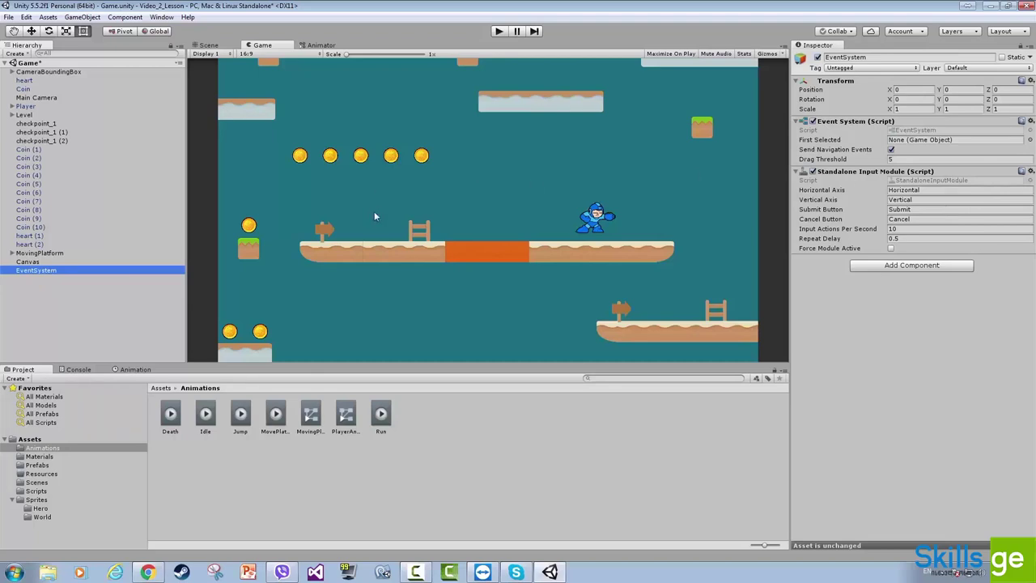
click(28, 262)
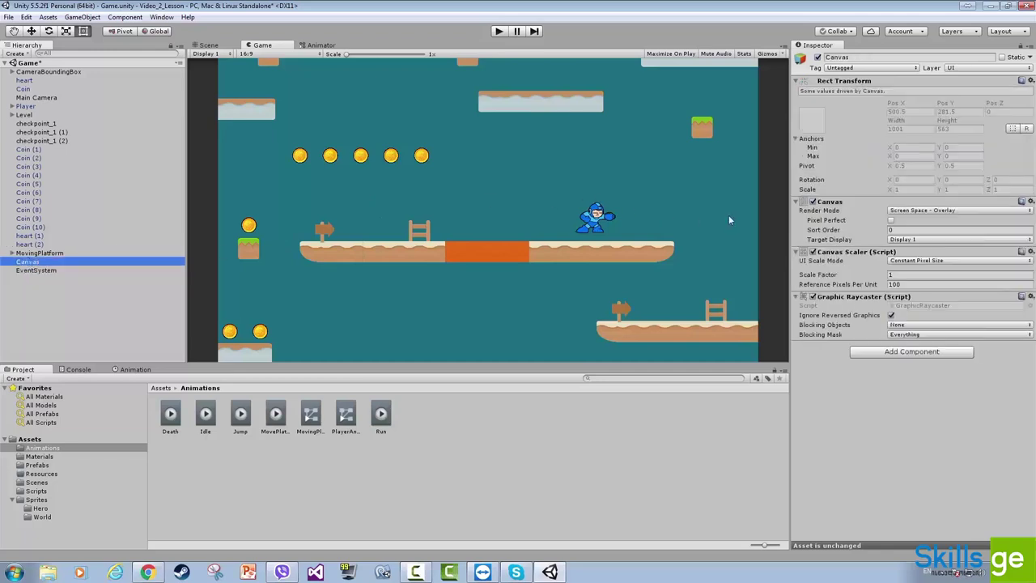
Step: Locate the whole Canvas frame in the Scene view and examine its size relative to the level objects
click(208, 45)
scroll(406, 139, down, 6)
middle_drag(408, 144, 458, 201)
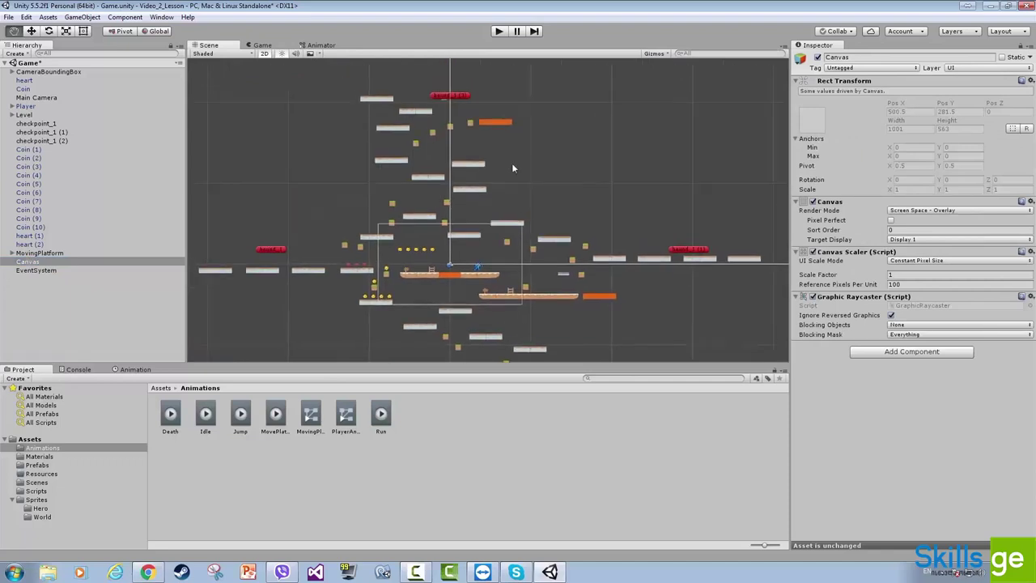
scroll(615, 191, down, 3)
scroll(615, 191, down, 4)
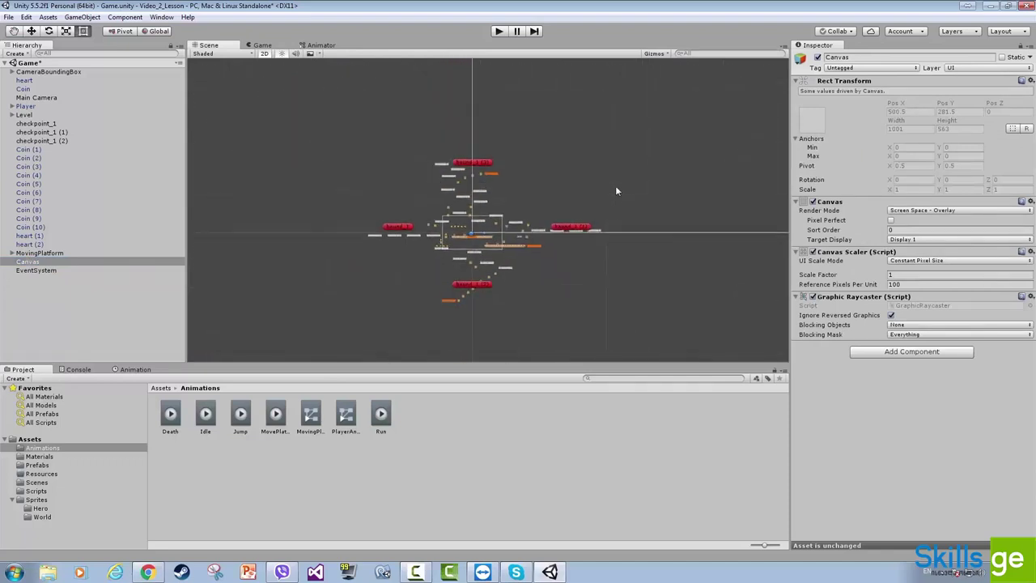
middle_drag(620, 194, 571, 195)
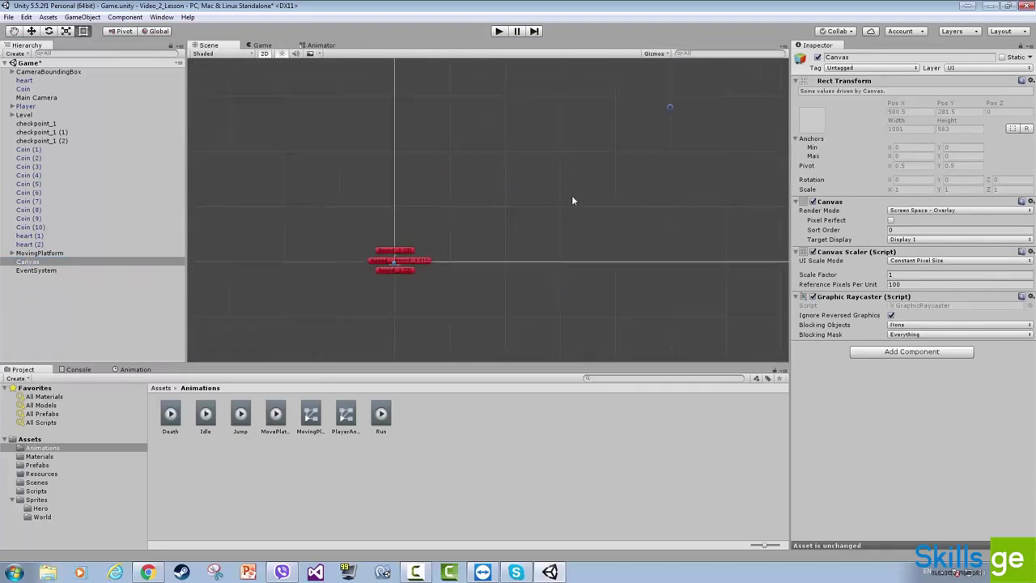
scroll(587, 201, down, 3)
scroll(589, 206, up, 2)
scroll(592, 194, down, 4)
middle_drag(536, 189, 507, 172)
scroll(507, 174, up, 1)
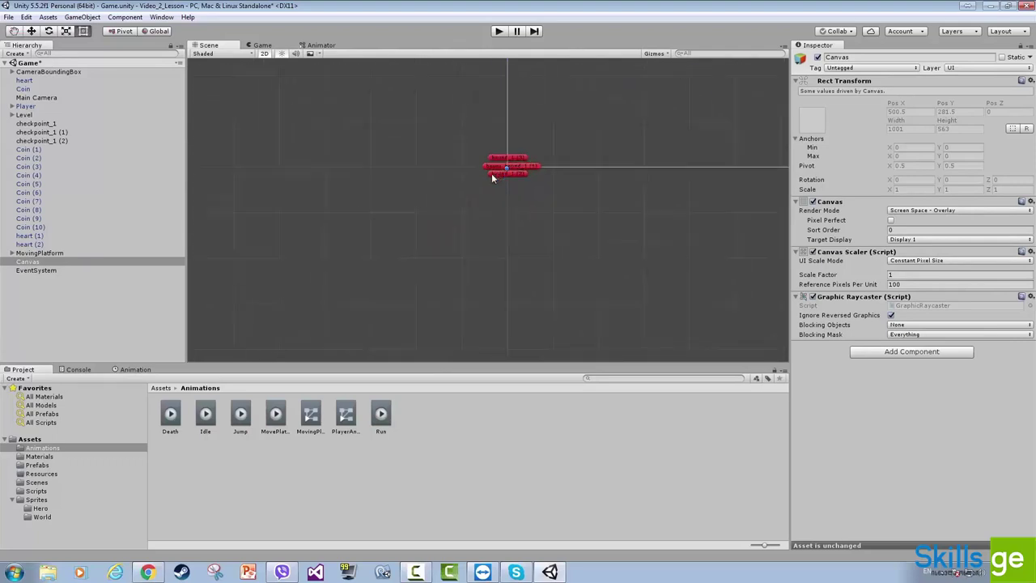
drag(444, 99, 600, 225)
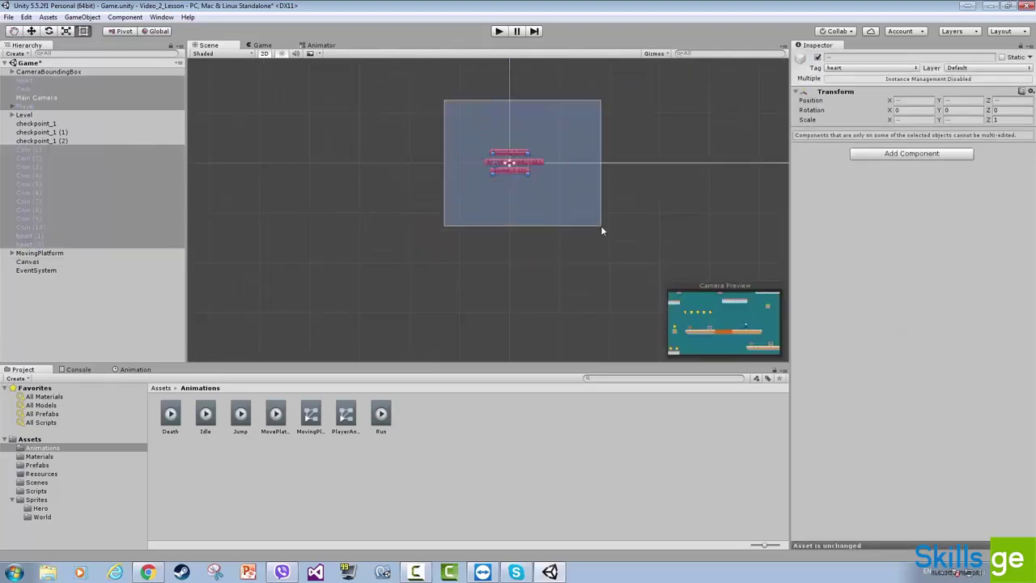
click(409, 154)
scroll(619, 171, down, 2)
middle_drag(647, 127, 571, 160)
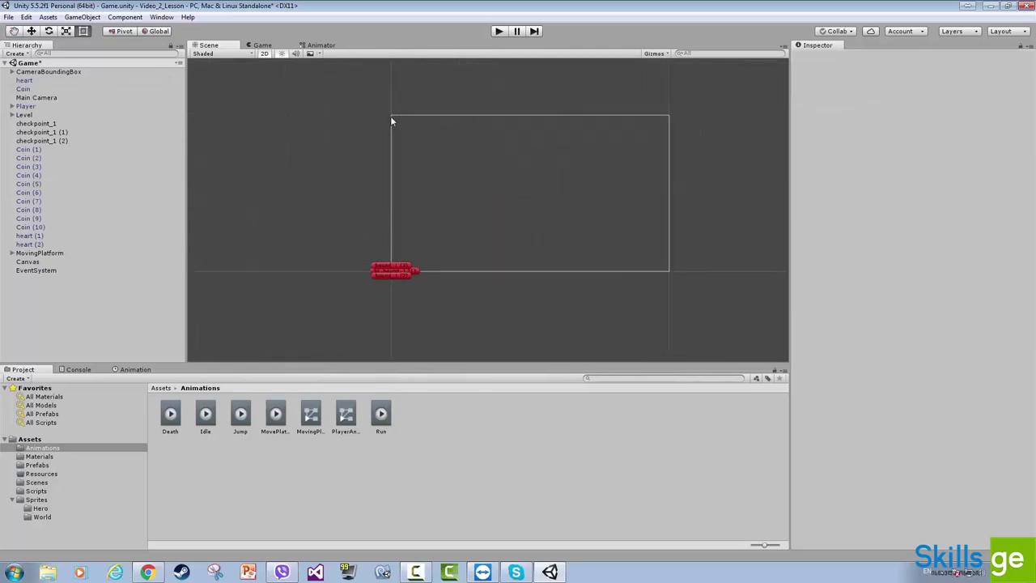
Step: Review the Canvas render mode options and compare the canvas frame in the Scene view with the Game view
click(41, 263)
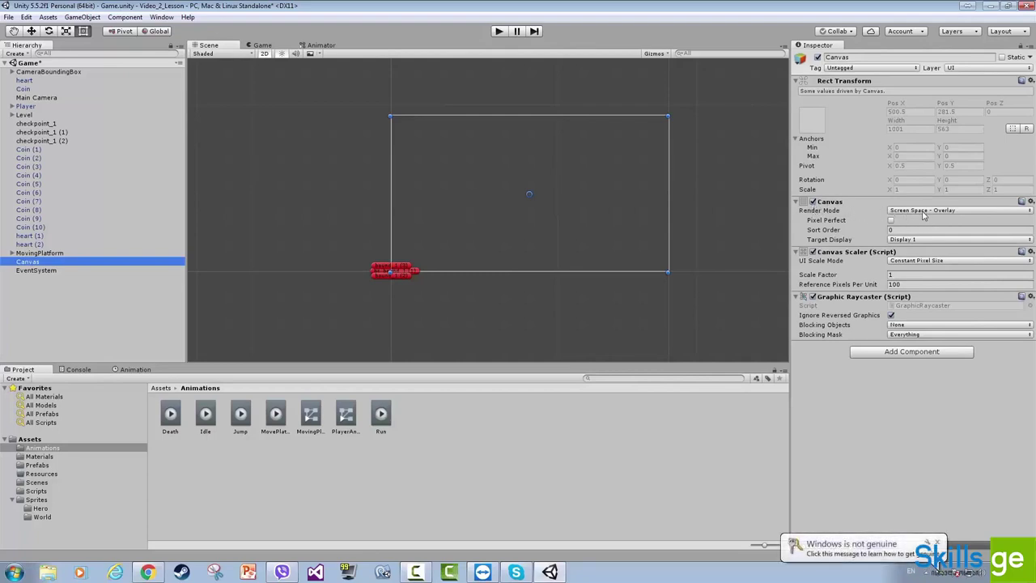
click(938, 541)
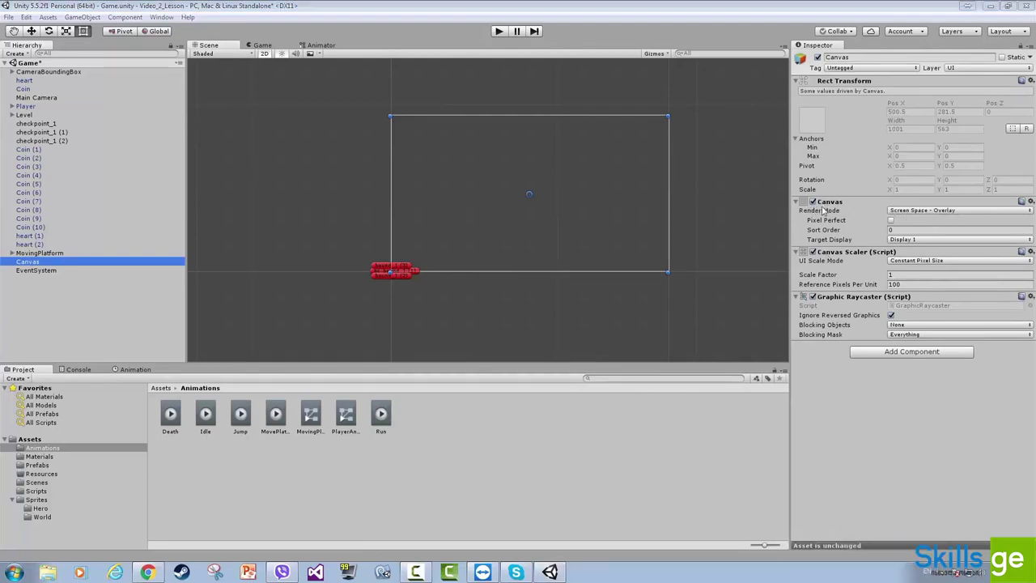
click(930, 212)
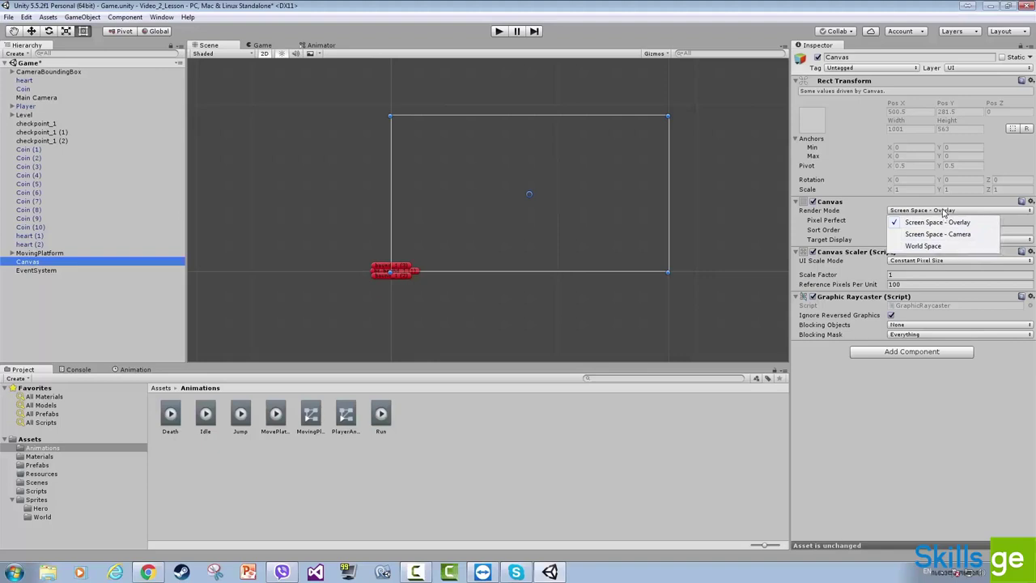
click(950, 373)
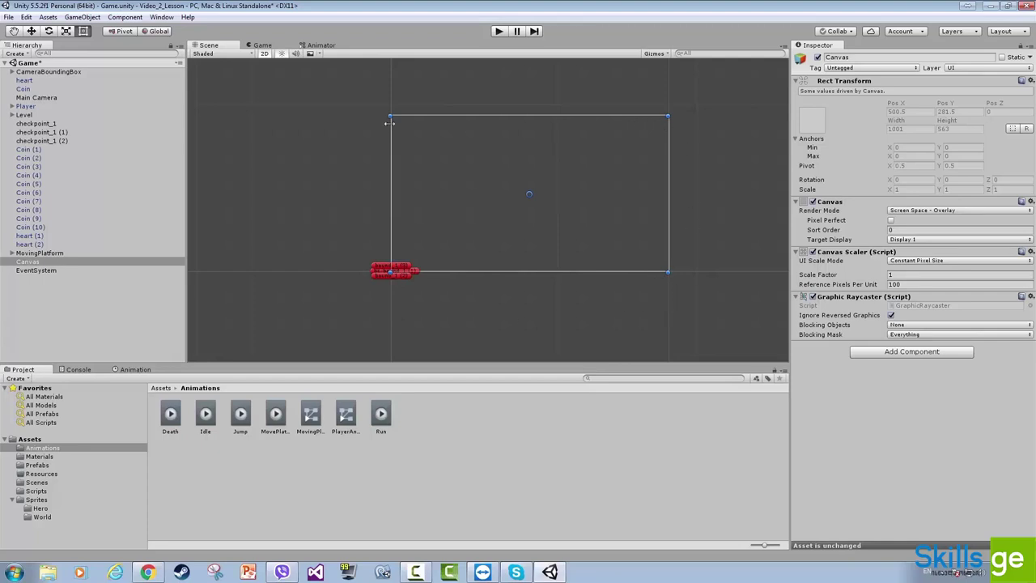
click(262, 45)
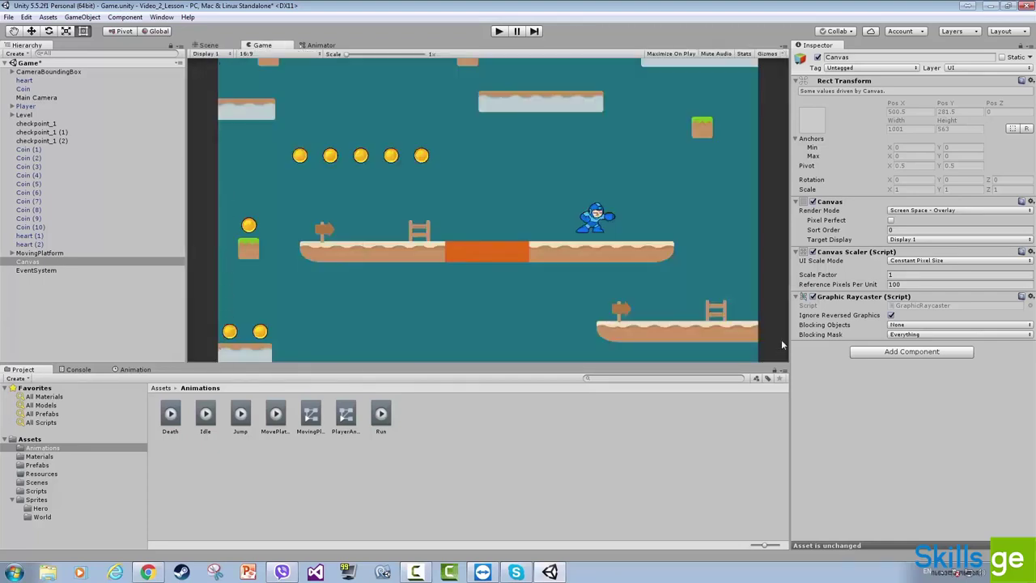
click(209, 47)
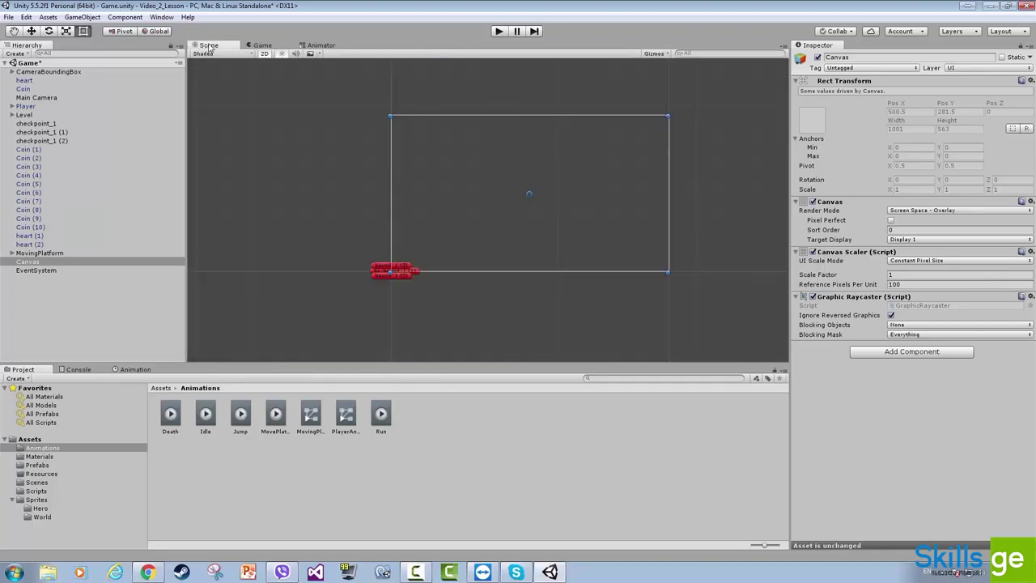
click(263, 45)
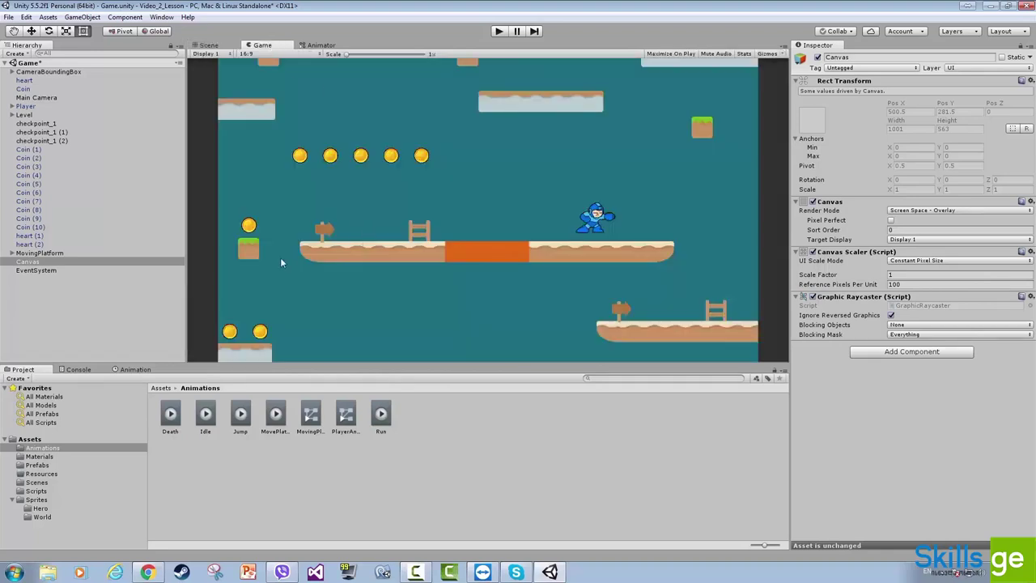
click(209, 46)
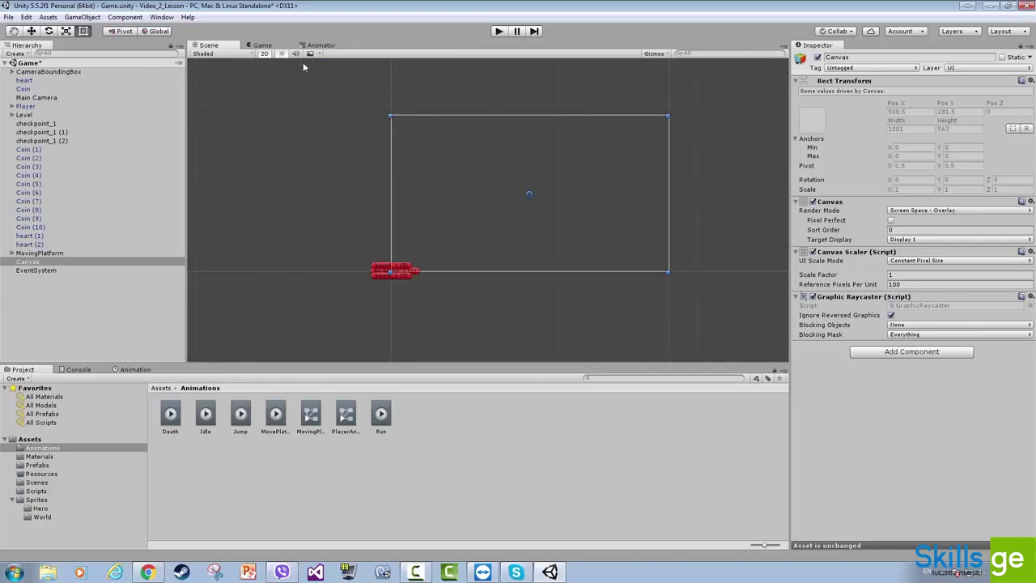
click(263, 45)
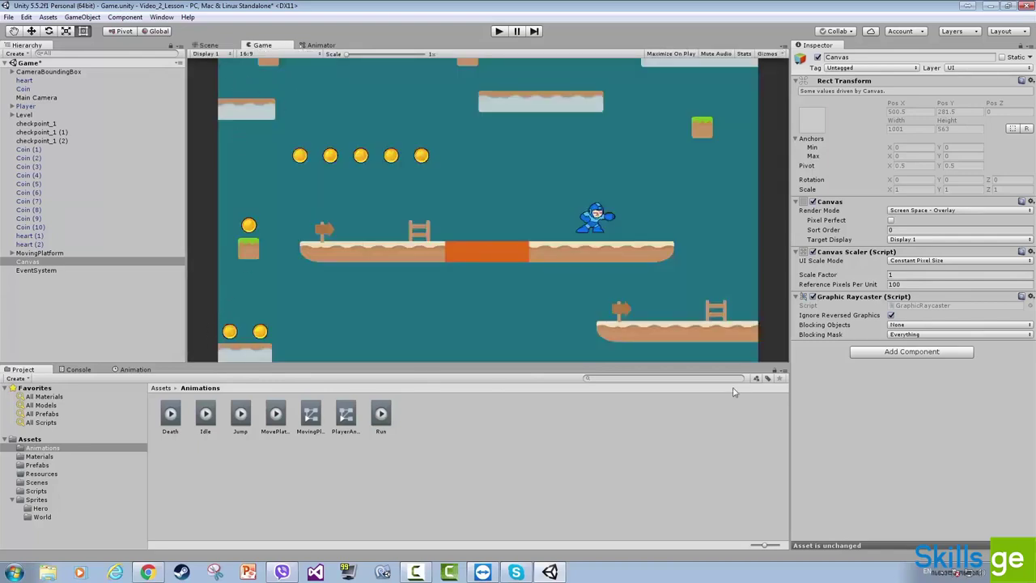
click(209, 45)
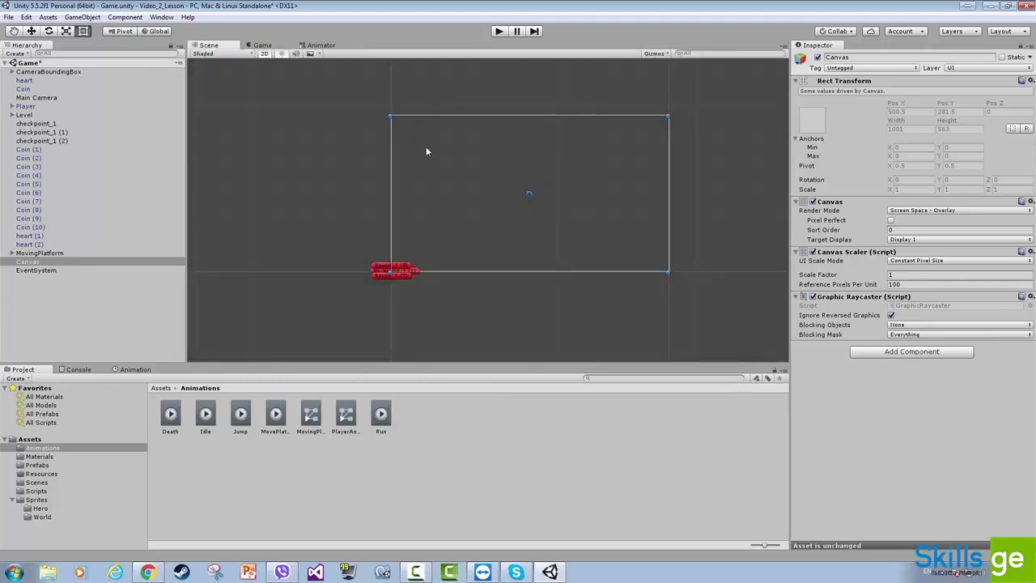
Step: Examine the level and camera frame up close, and compare them with the full overlay Canvas frame
scroll(404, 242, up, 5)
middle_drag(405, 243, 447, 250)
scroll(494, 129, up, 4)
scroll(591, 205, up, 8)
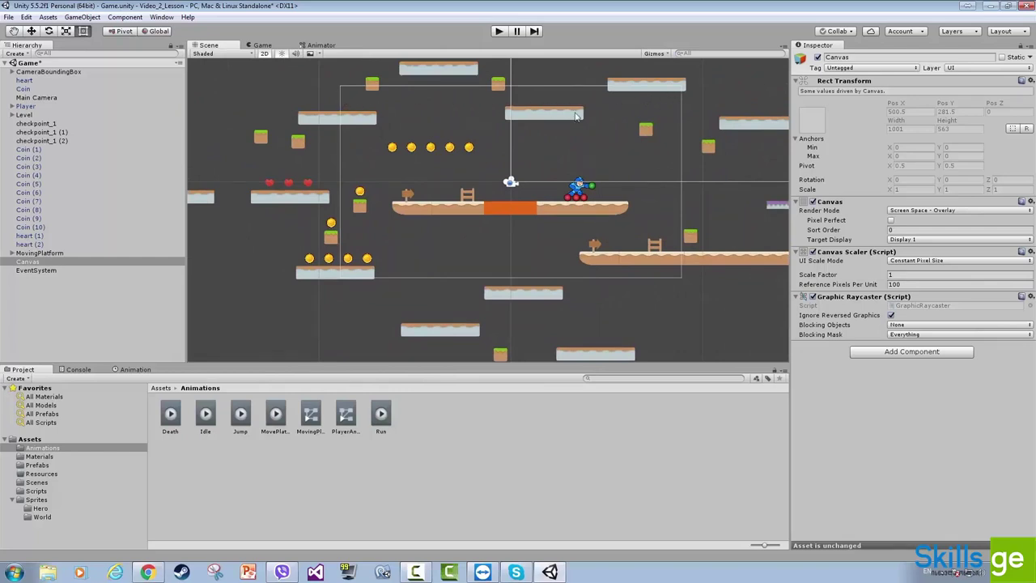
scroll(558, 162, down, 10)
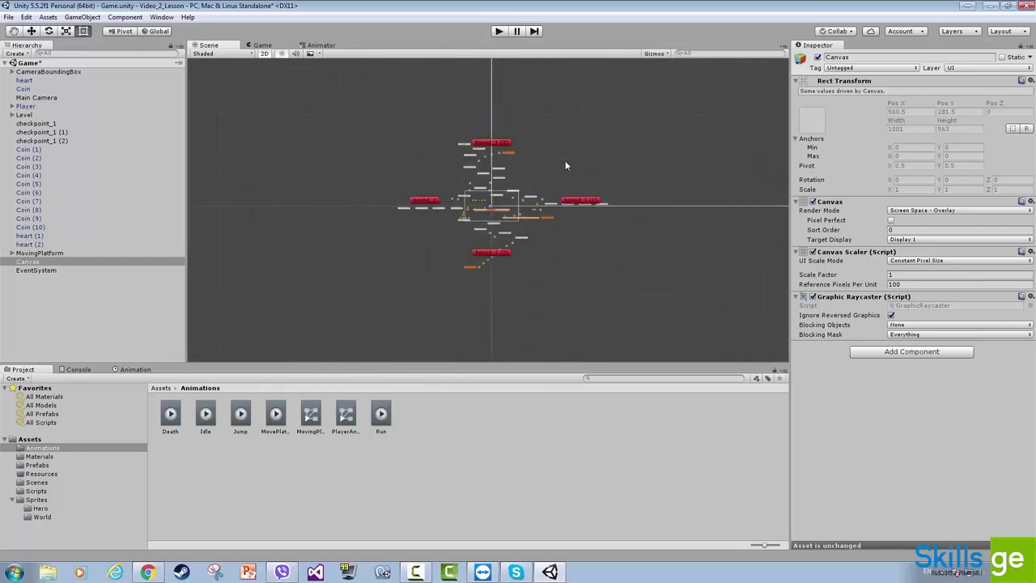
scroll(565, 165, down, 6)
middle_drag(606, 134, 558, 153)
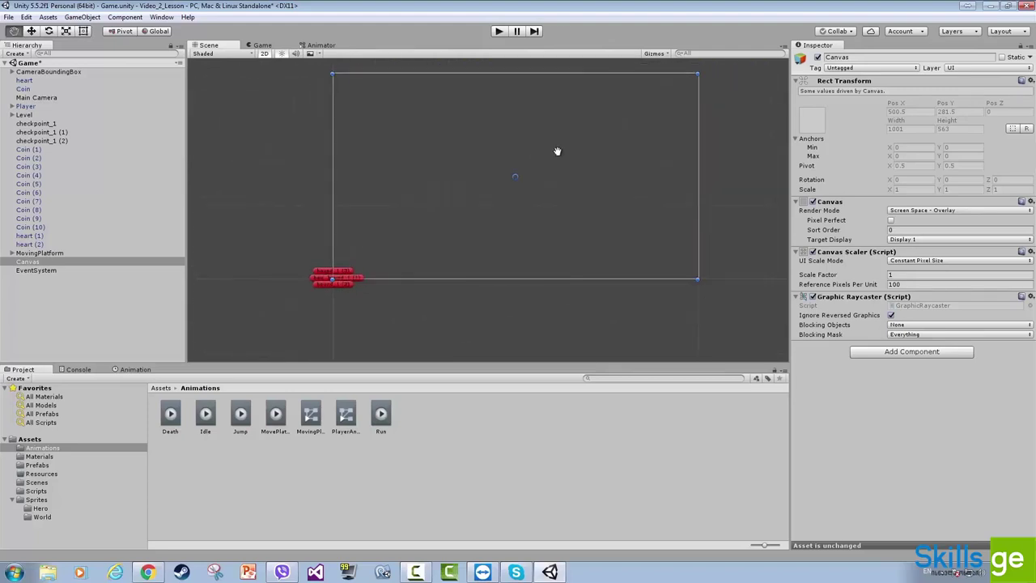
Step: Set the Canvas render mode to Screen Space - Camera with Main Camera as render camera, and inspect its frame around the level
click(928, 210)
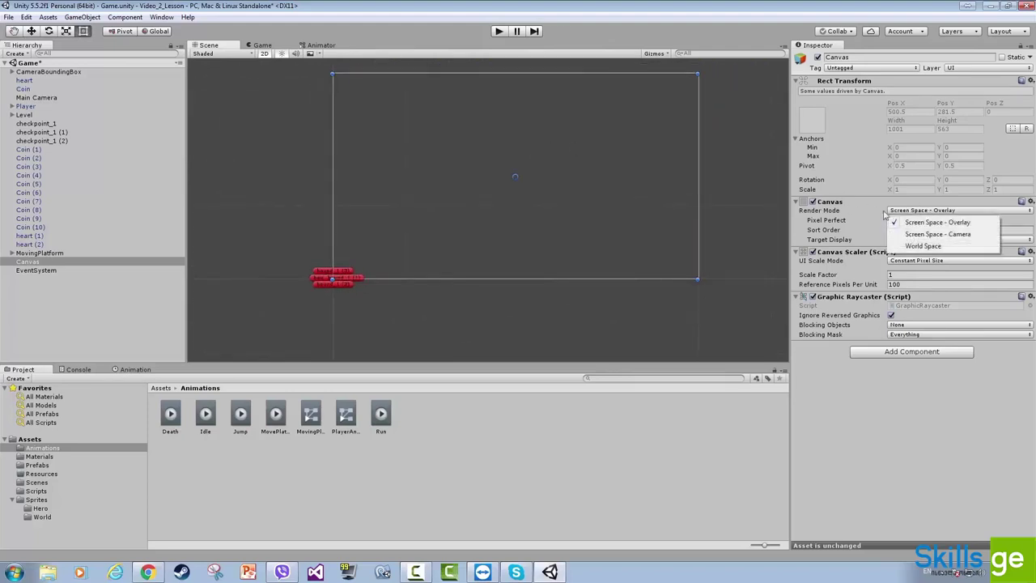
click(932, 236)
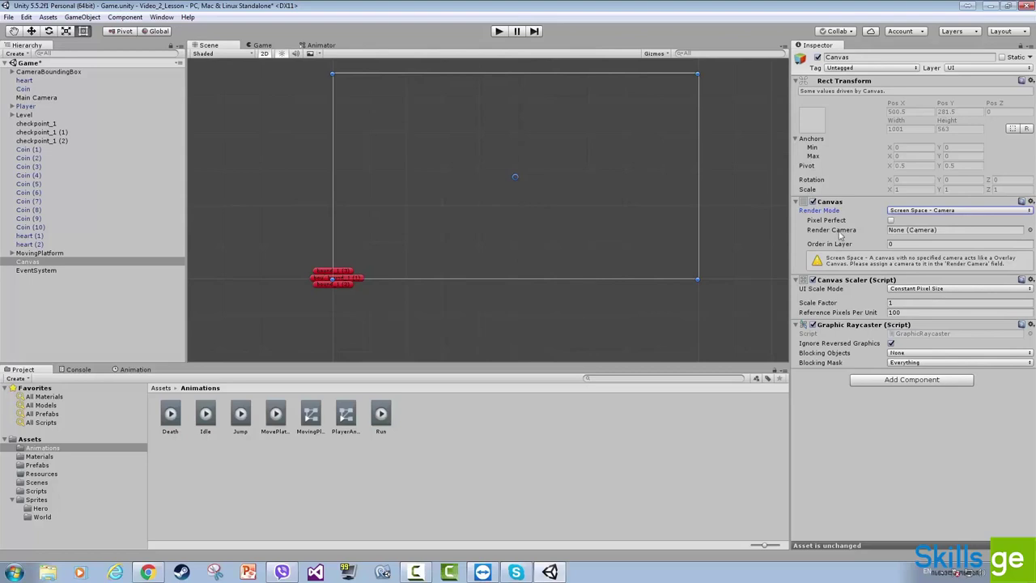
click(919, 231)
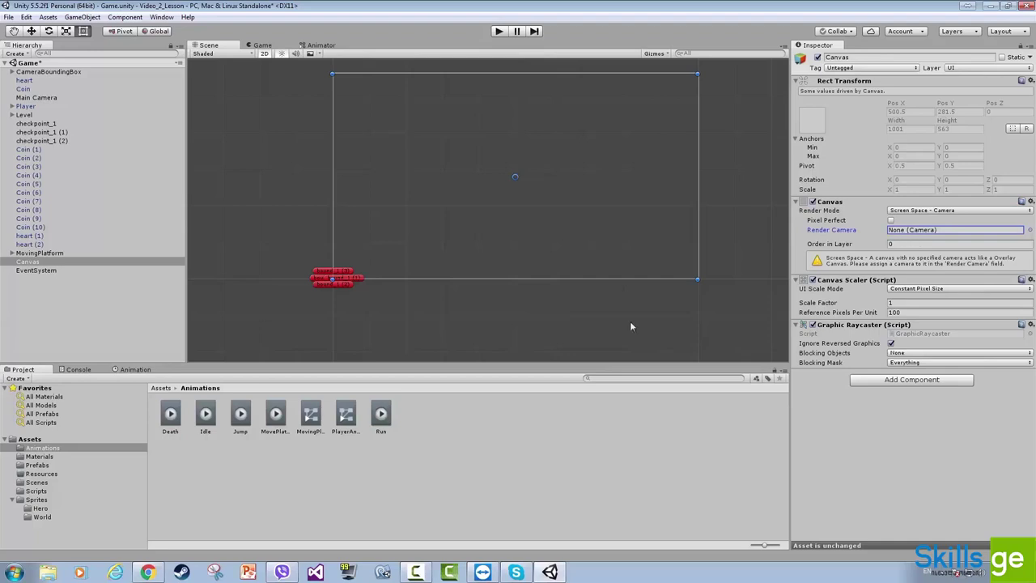
drag(36, 98, 923, 232)
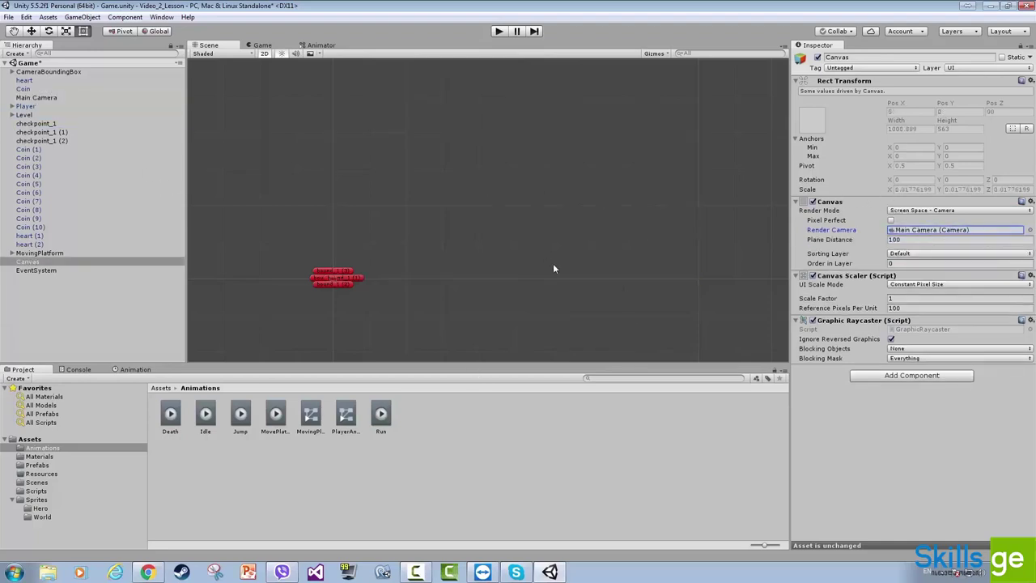
scroll(391, 237, up, 3)
middle_drag(446, 221, 620, 167)
scroll(594, 122, up, 3)
scroll(619, 168, up, 5)
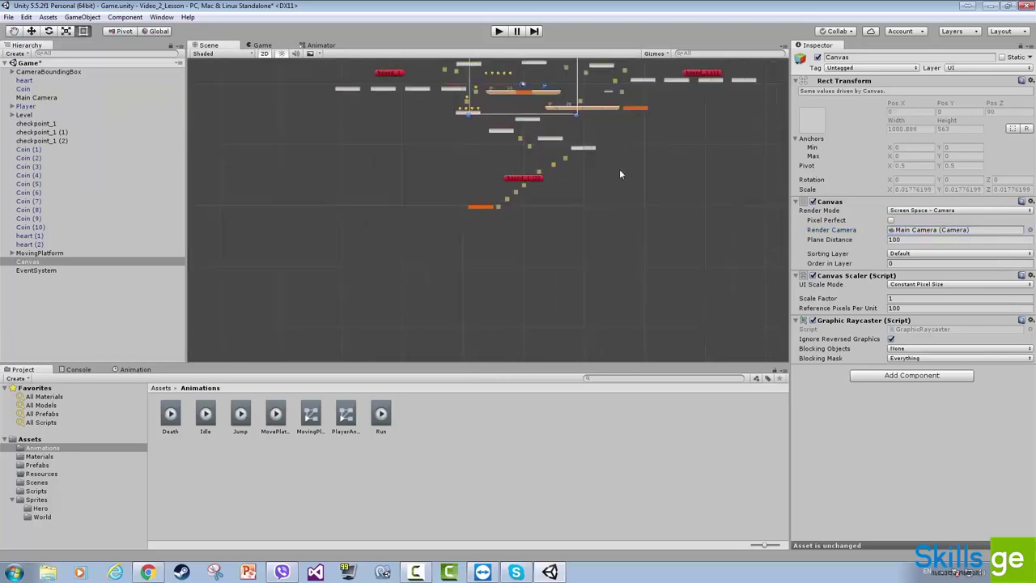
scroll(612, 252, up, 2)
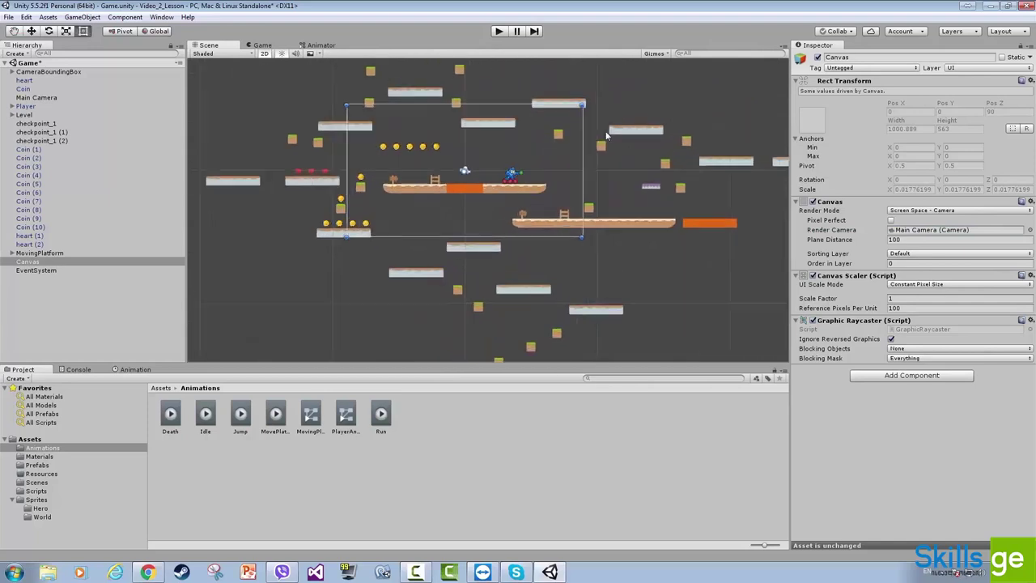
scroll(600, 136, down, 2)
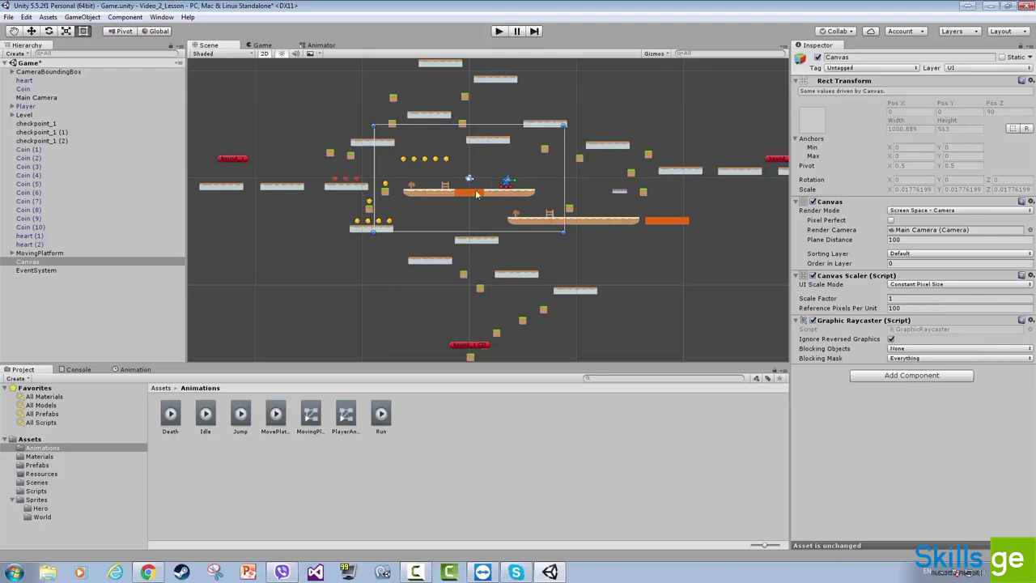
Step: Set the Canvas render mode to World Space and review the available sorting layers
click(40, 252)
click(27, 262)
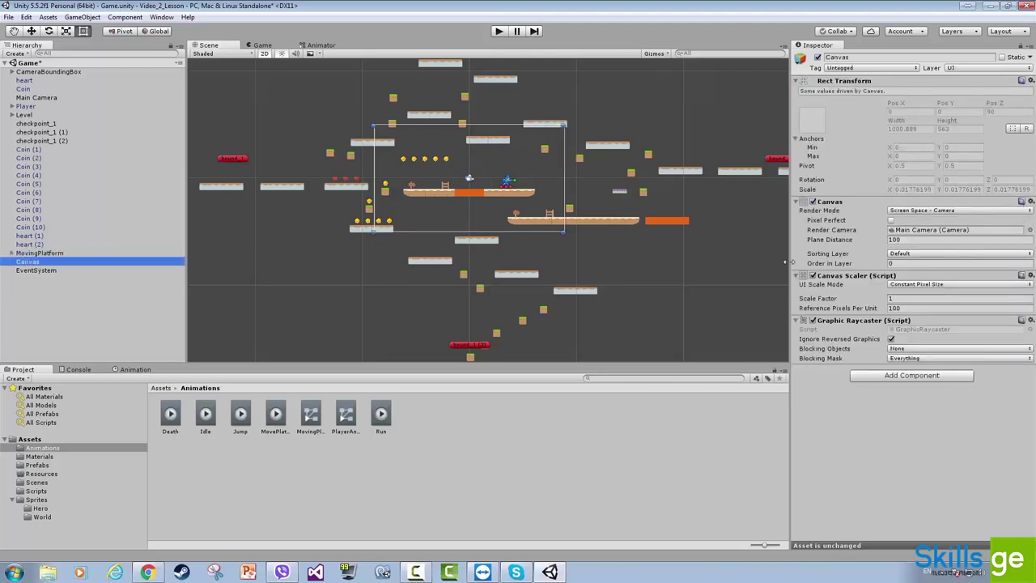
click(920, 210)
click(931, 249)
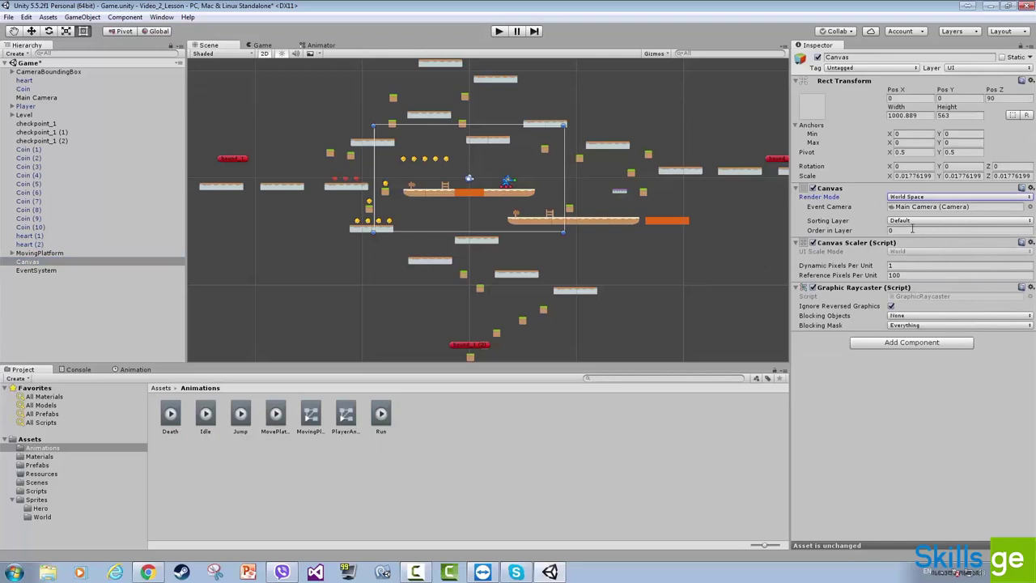
click(908, 221)
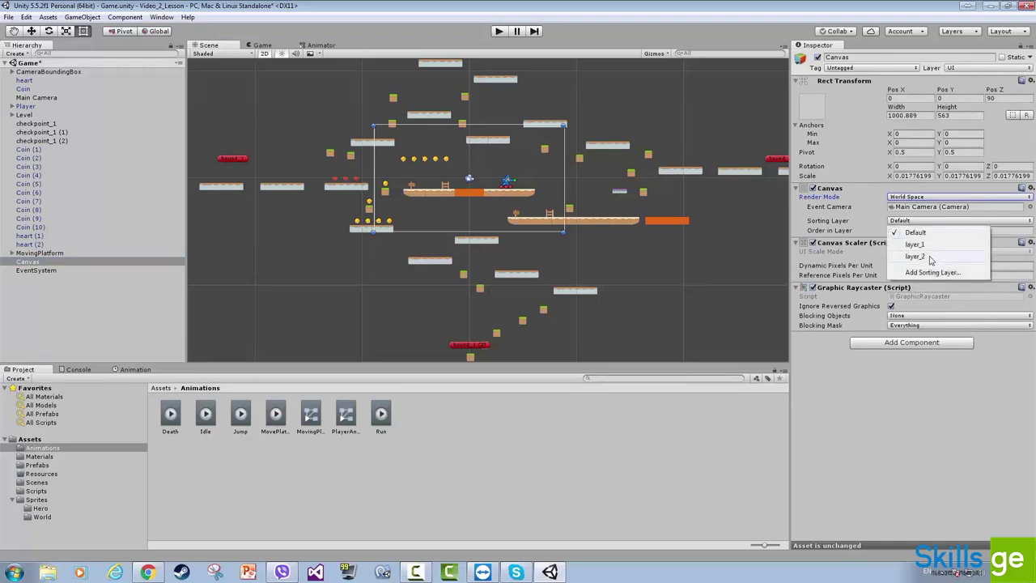
Step: Review the Canvas render mode choices and the sorting layers offered in World Space mode
click(927, 198)
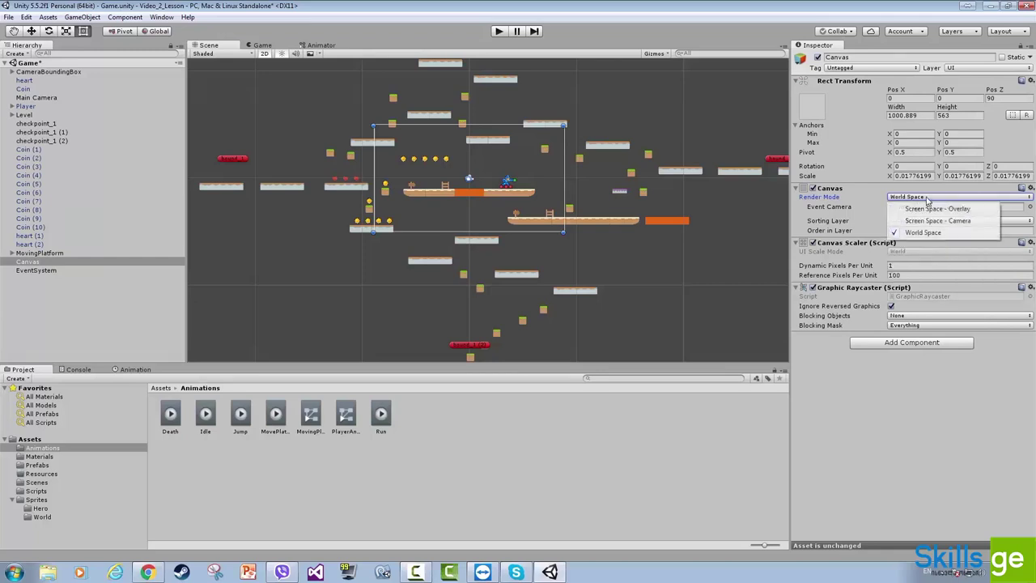
click(987, 427)
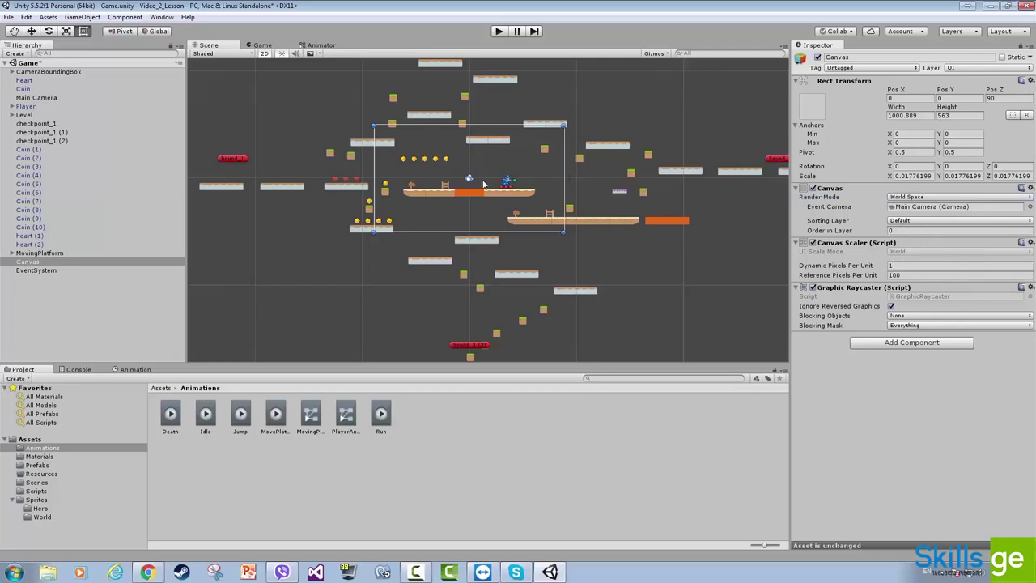
click(901, 221)
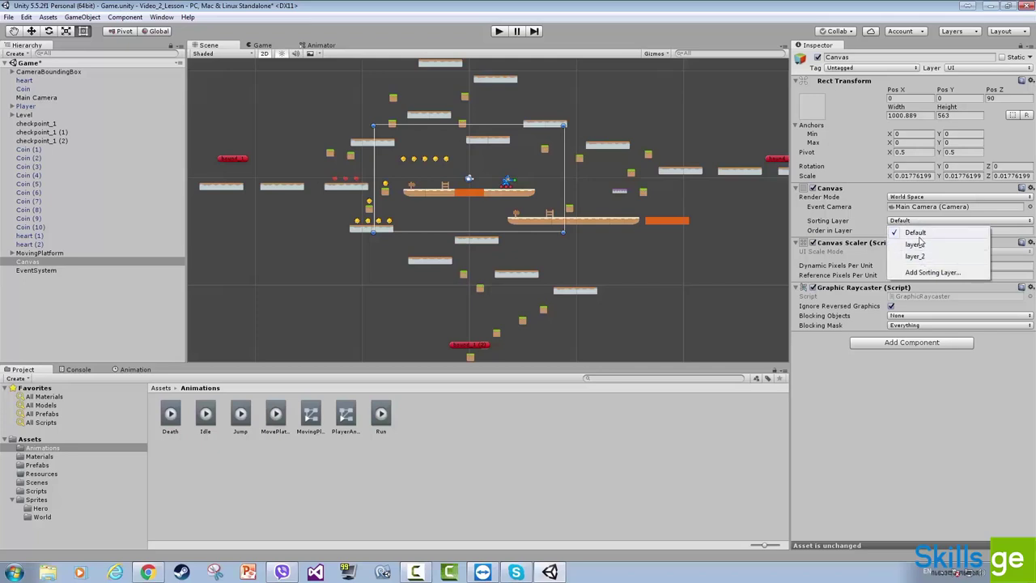
click(948, 424)
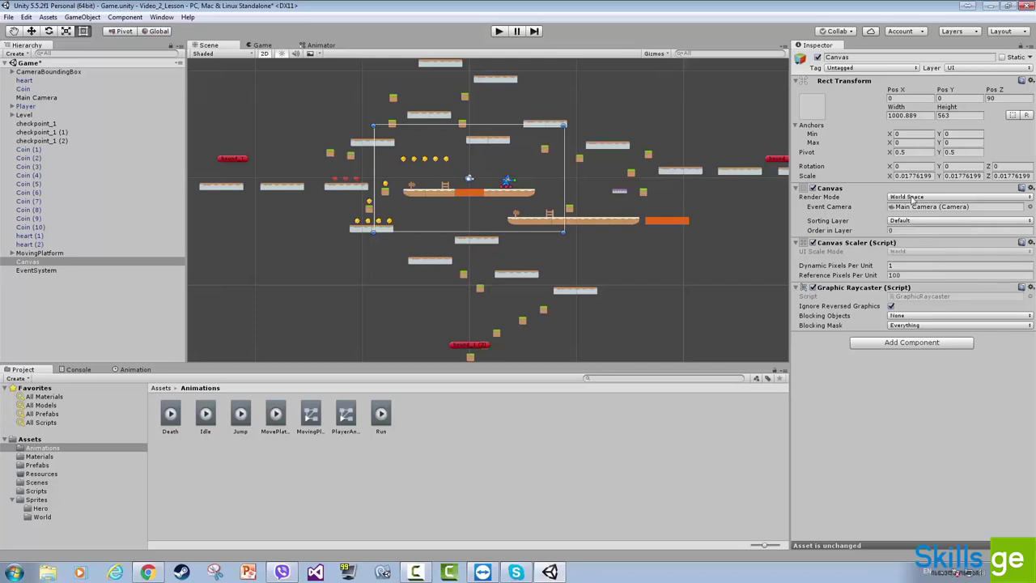
Step: Set the Canvas render mode to Screen Space - Overlay and bring the full Canvas frame into view in the scene
click(913, 199)
click(931, 208)
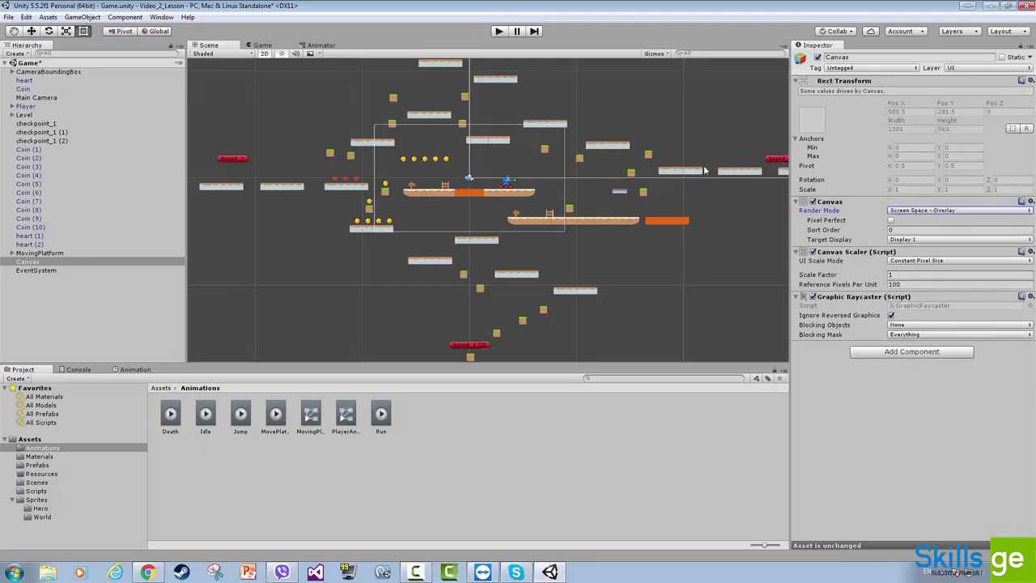
scroll(704, 170, down, 10)
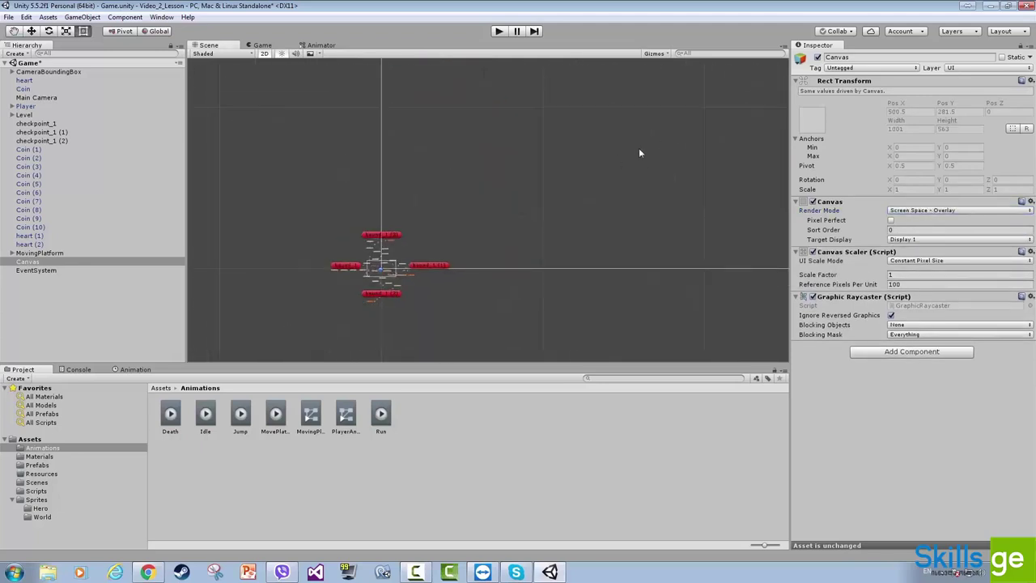
scroll(639, 152, down, 8)
key(q)
drag(688, 146, 599, 178)
key(t)
scroll(613, 178, up, 1)
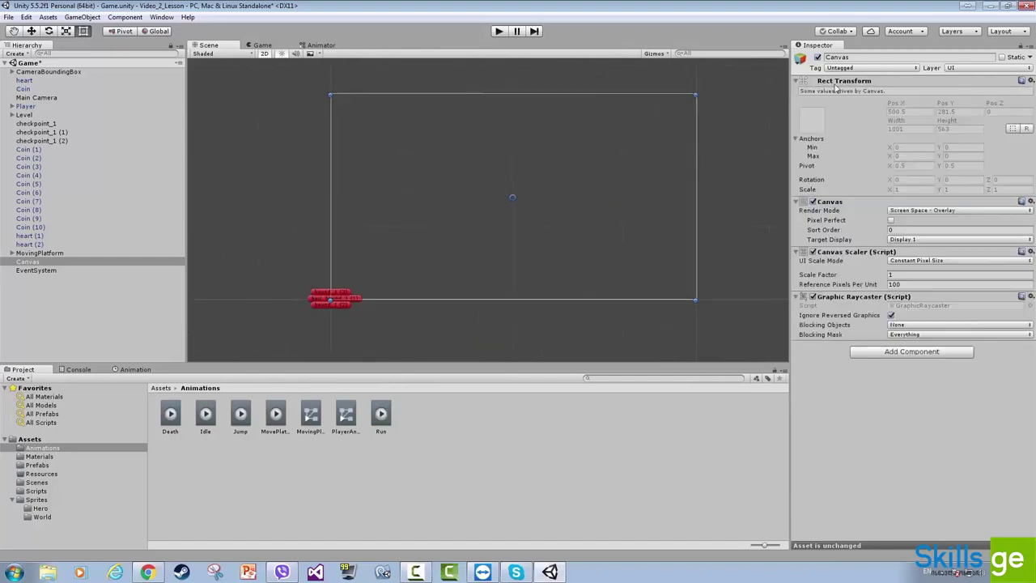
Step: Compare the Canvas's Rect Transform and its anchor settings with the regular Transform of the Coin (6) and Coin (4) objects
click(797, 140)
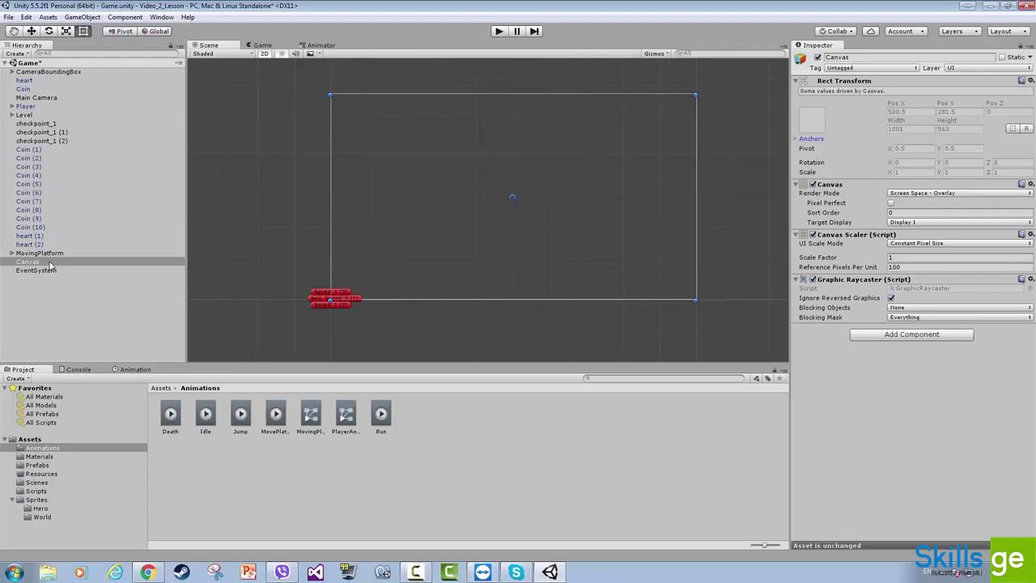
click(22, 263)
click(30, 192)
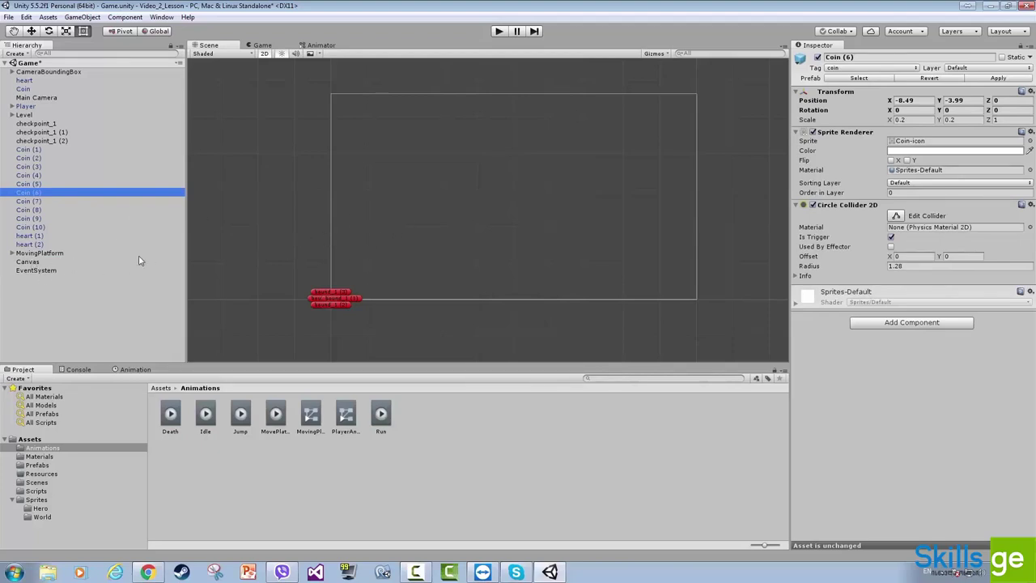
click(34, 261)
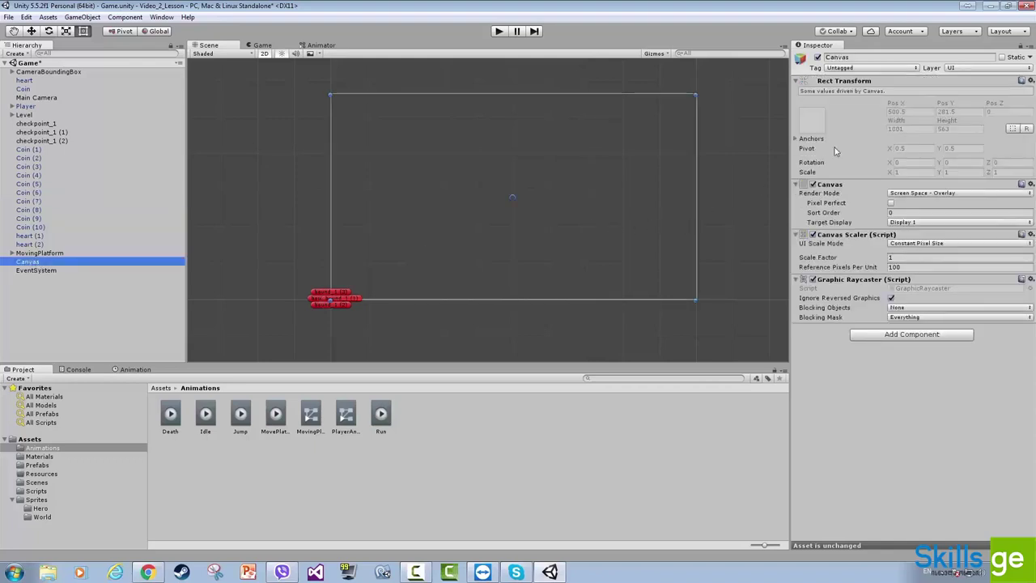
click(797, 140)
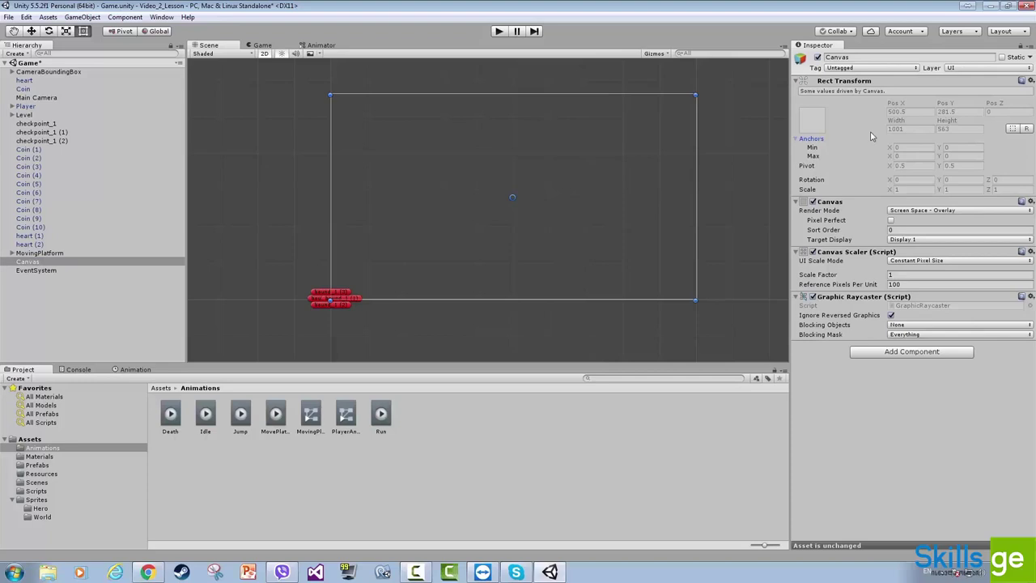
click(33, 176)
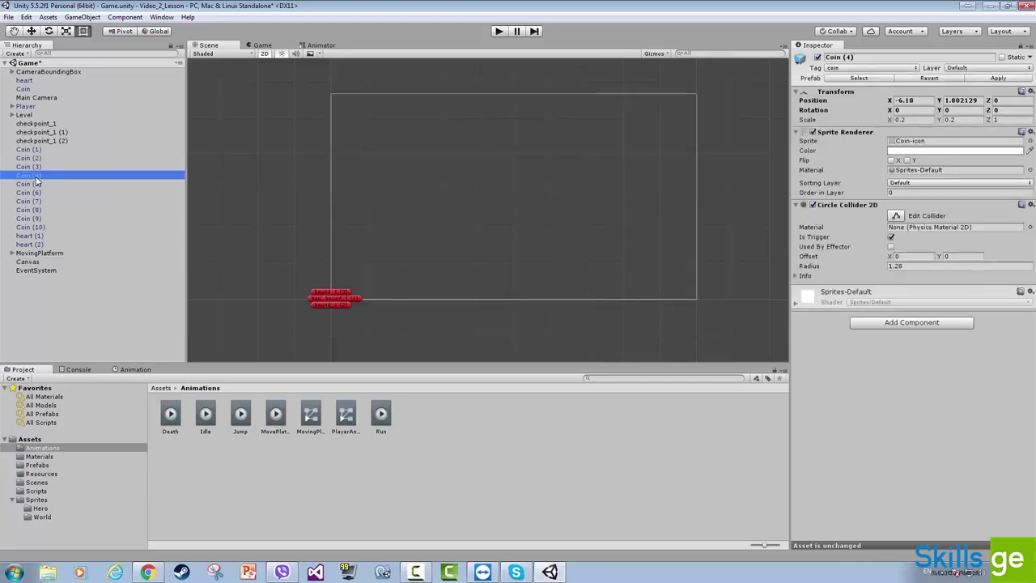
click(32, 262)
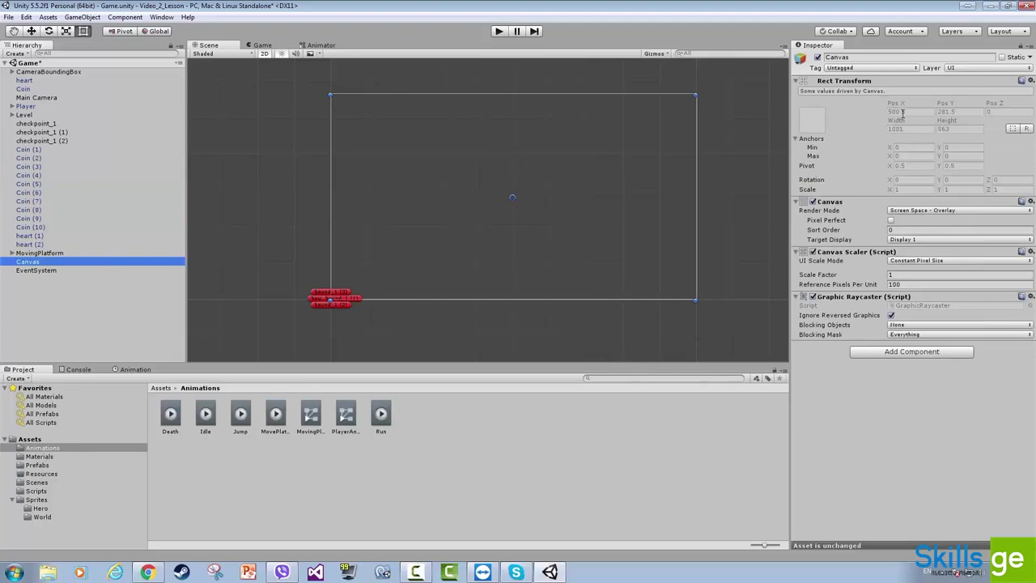
click(908, 111)
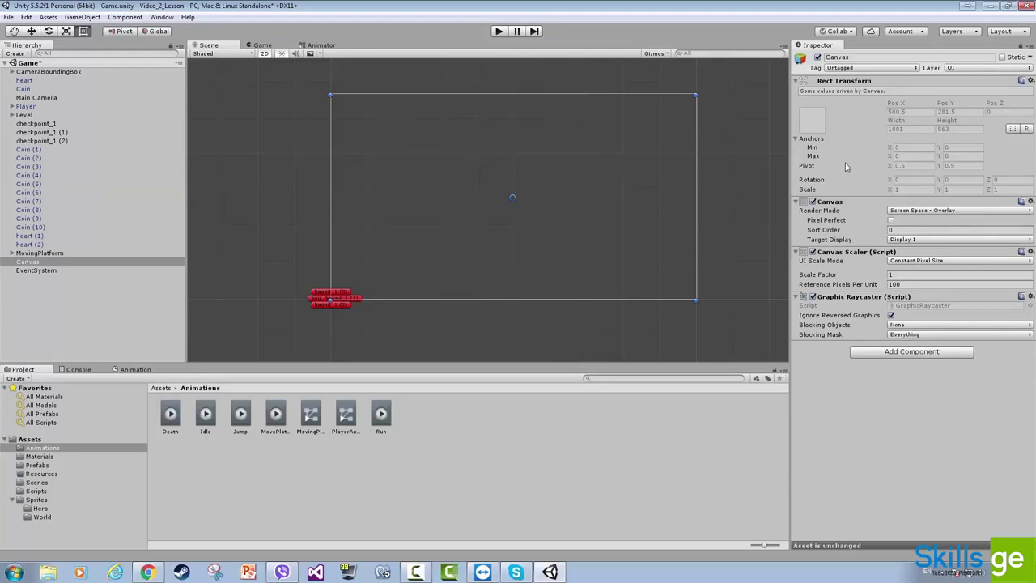
mouse_move(845, 166)
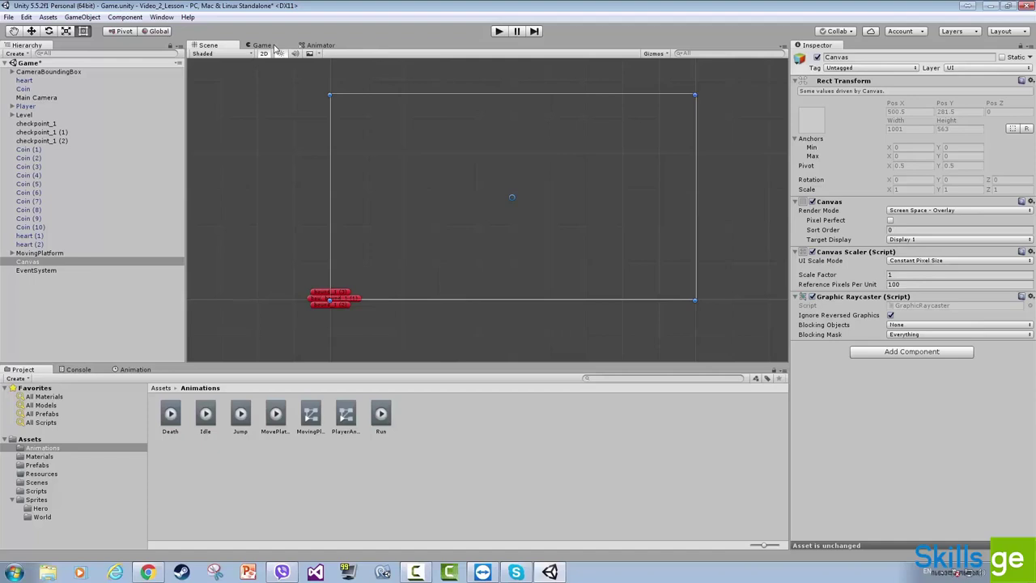
Step: Set the Canvas Scaler to Scale With Screen Size with a reference resolution of 1920 x 1080, and save the scene
click(919, 261)
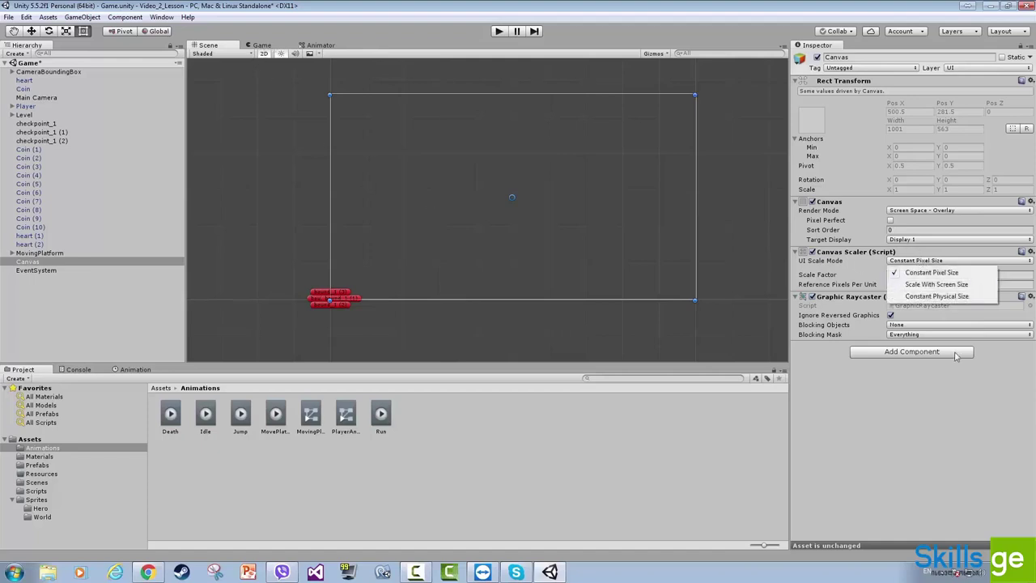
click(941, 316)
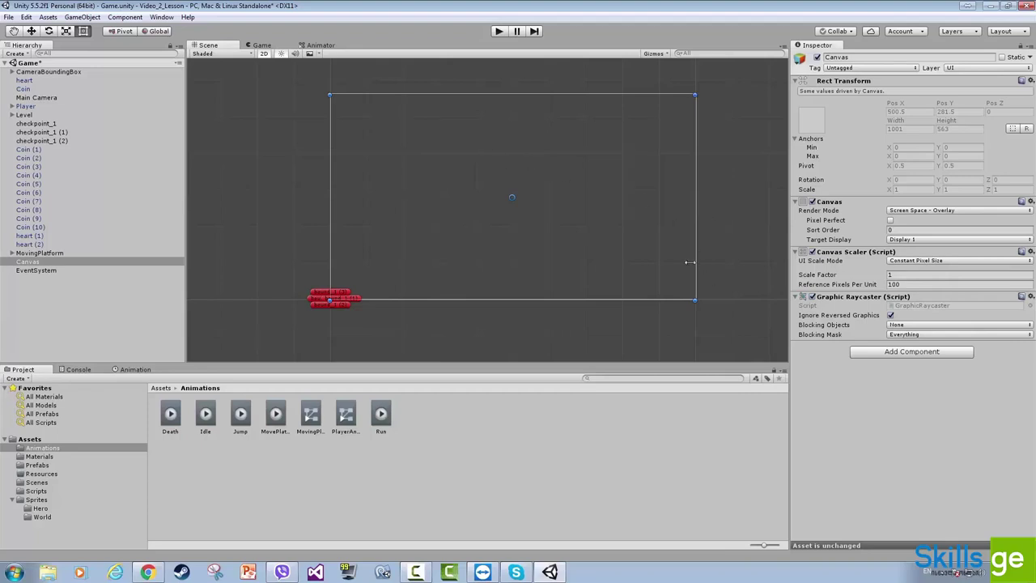
click(939, 263)
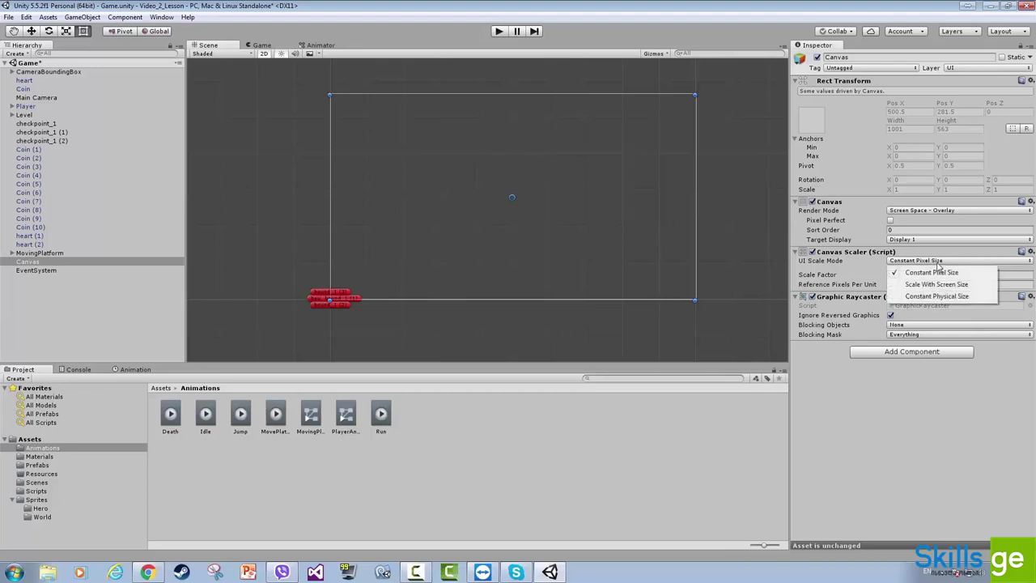
click(937, 284)
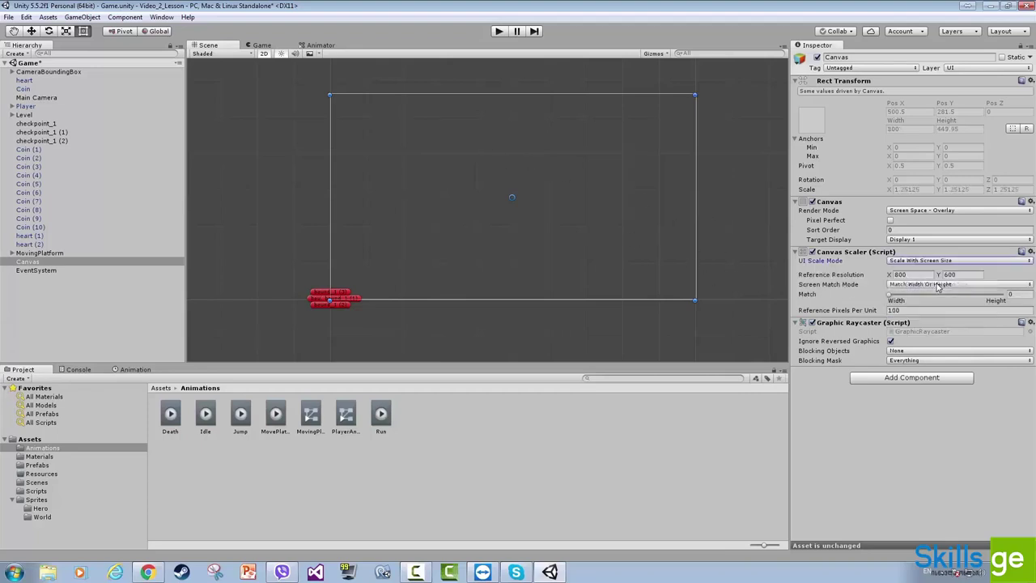
click(915, 275)
text(1920)
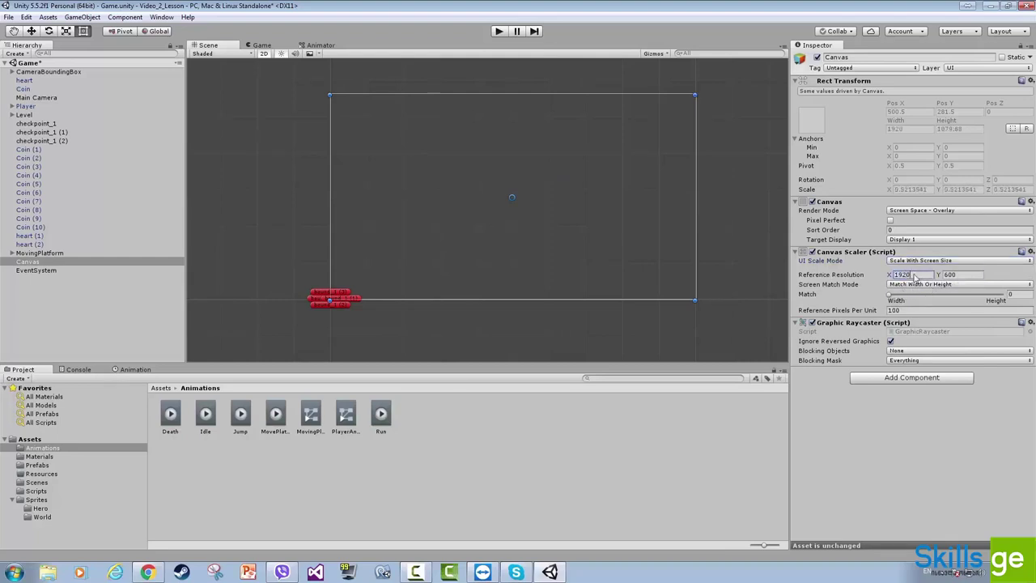
key(Tab)
text(1)
key(ctrl+s)
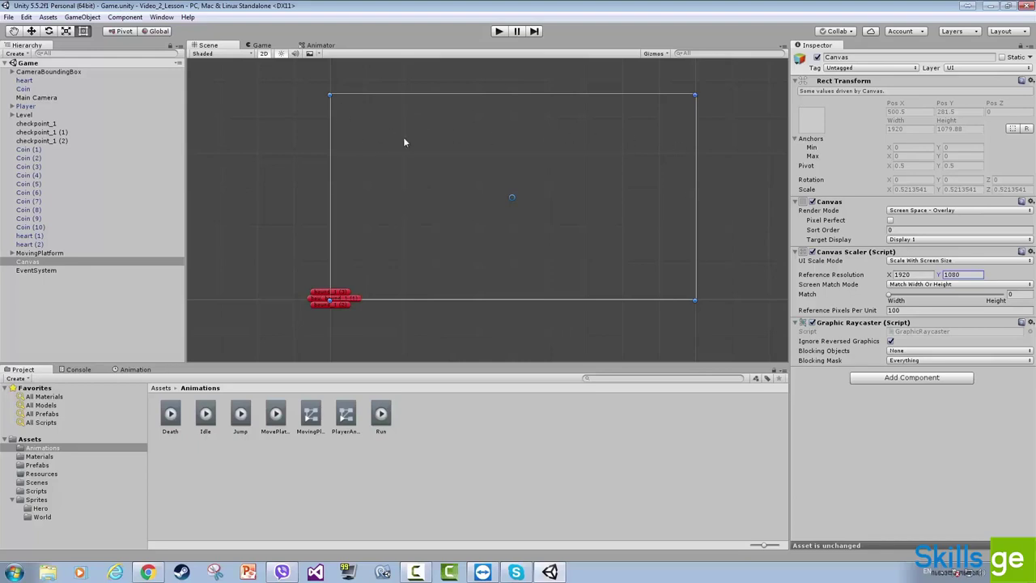
Step: Check the level in the Game view, and review the Canvas Scaler's reference resolution values back in the Scene view
click(261, 46)
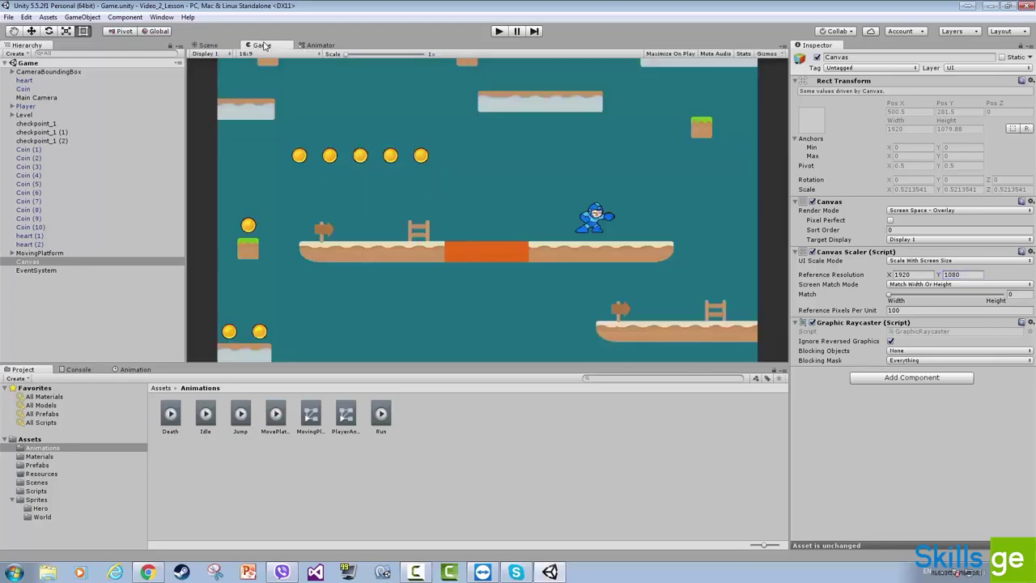
click(209, 45)
click(917, 276)
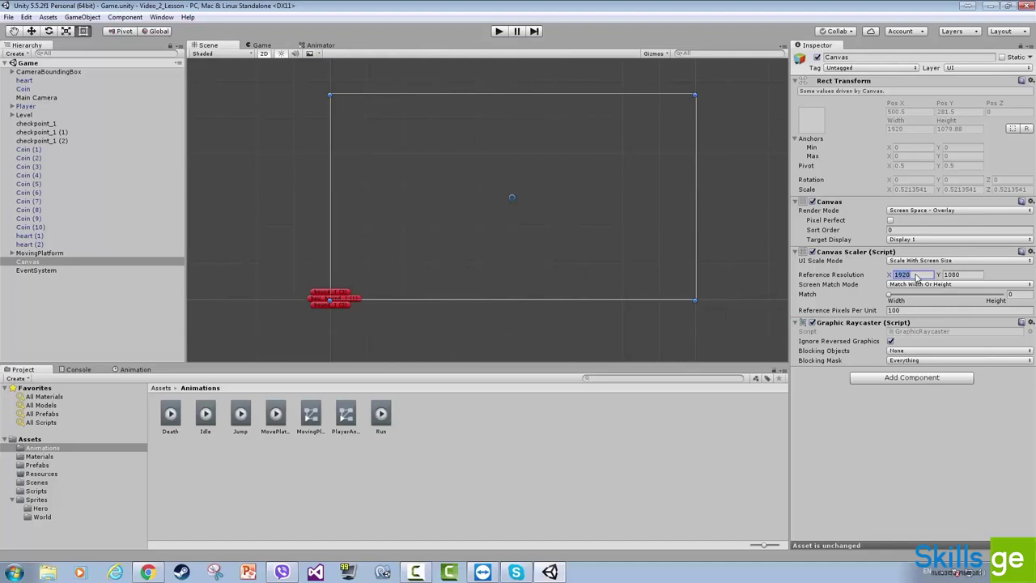
click(964, 276)
click(963, 275)
key(Return)
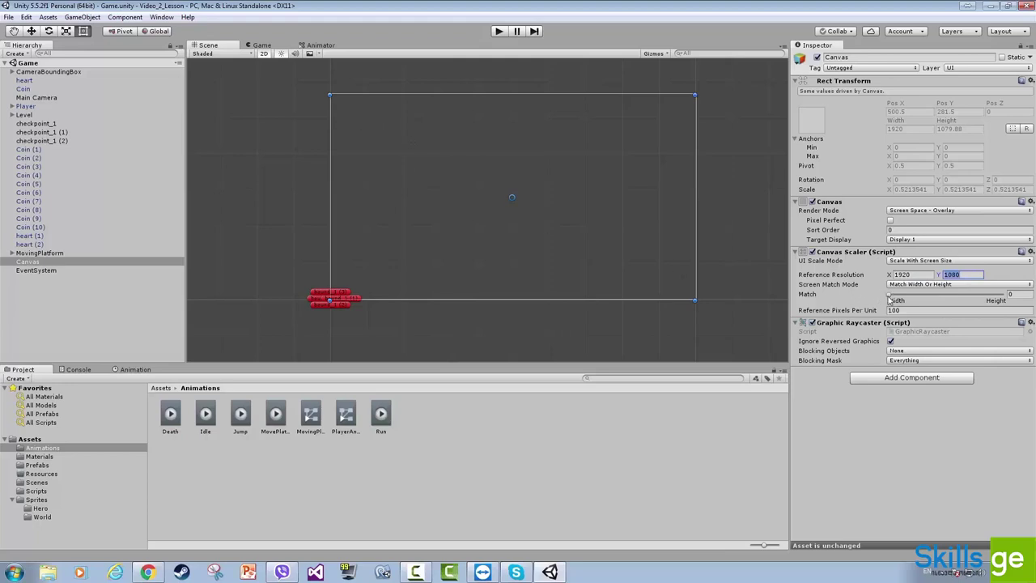
Step: Set the Canvas Scaler's width/height Match to 0.5 and review the available screen match modes
drag(891, 297, 949, 300)
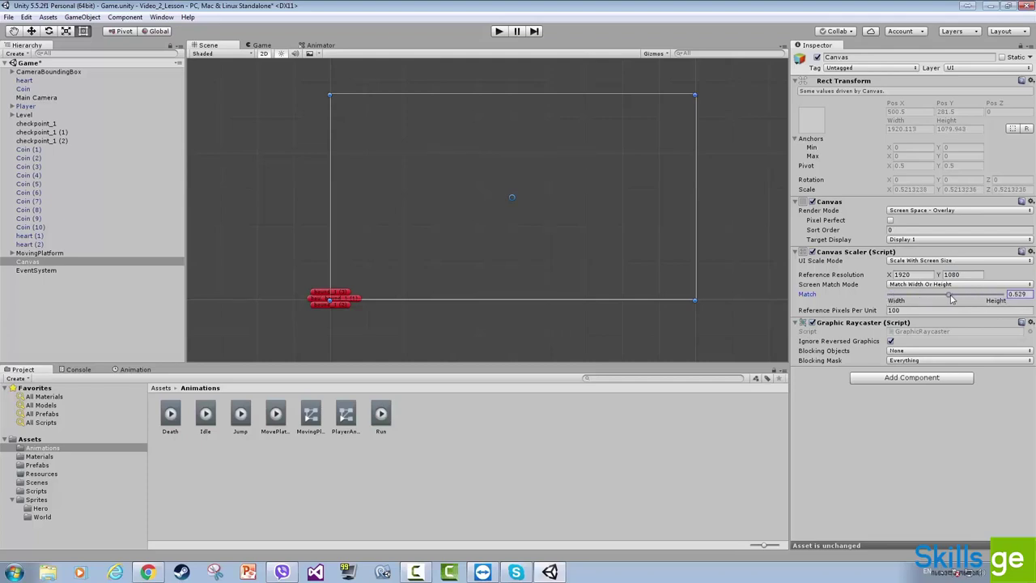
click(1019, 295)
text(0.5)
click(964, 285)
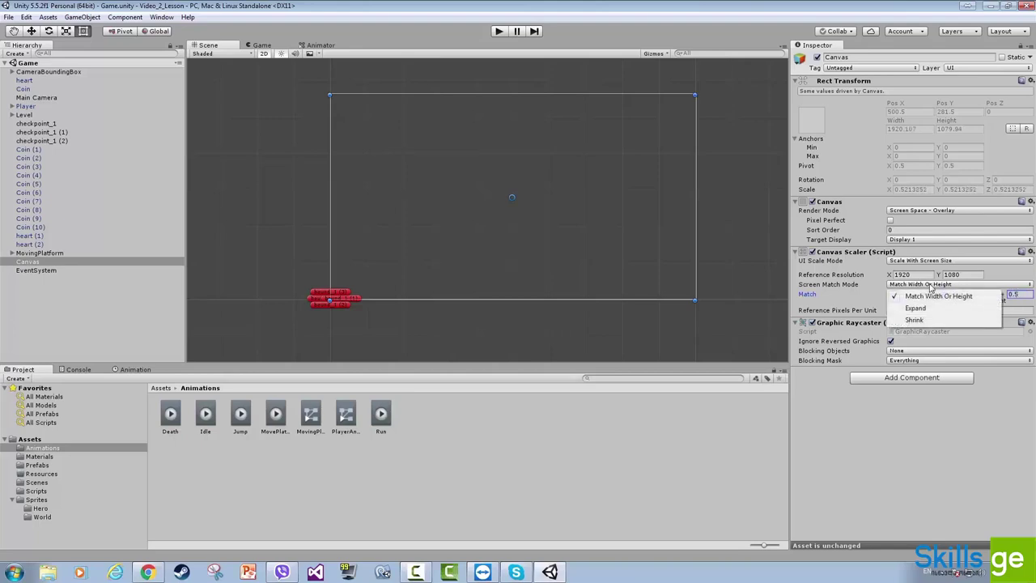
click(988, 426)
Step: Try Constant Physical Size as the UI scale mode, review its physical units, and return to Scale With Screen Size
click(940, 264)
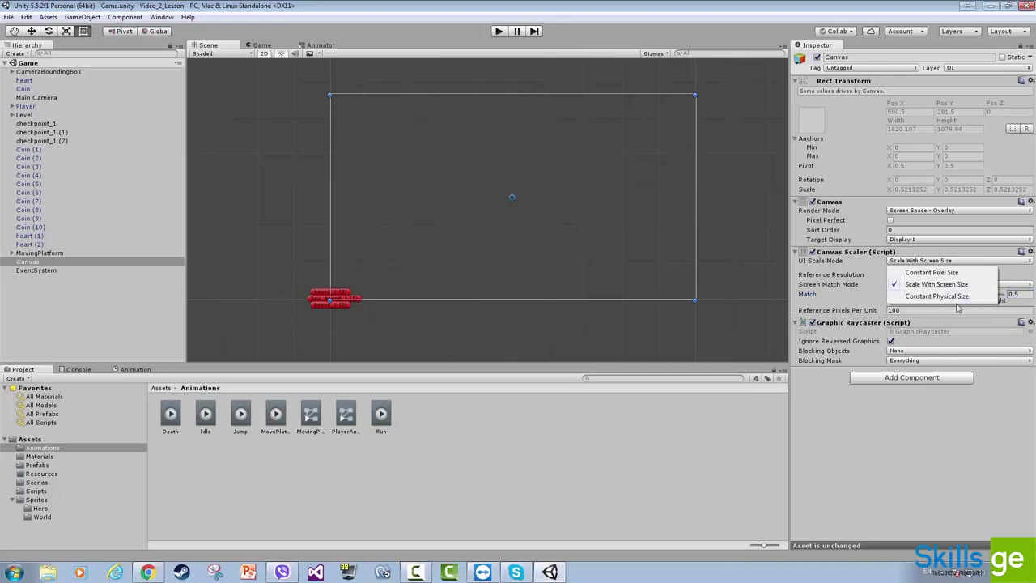
click(955, 297)
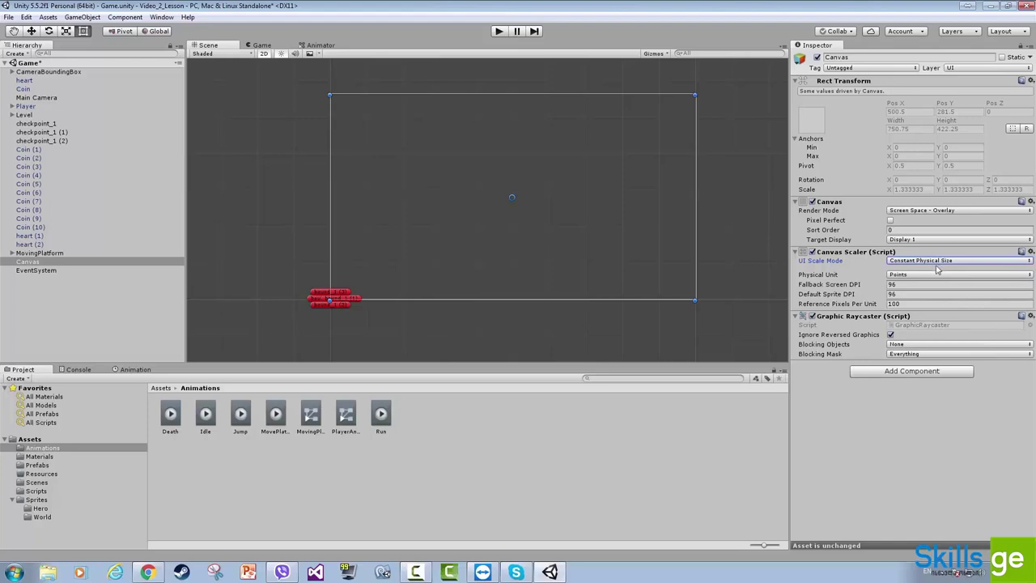
click(918, 275)
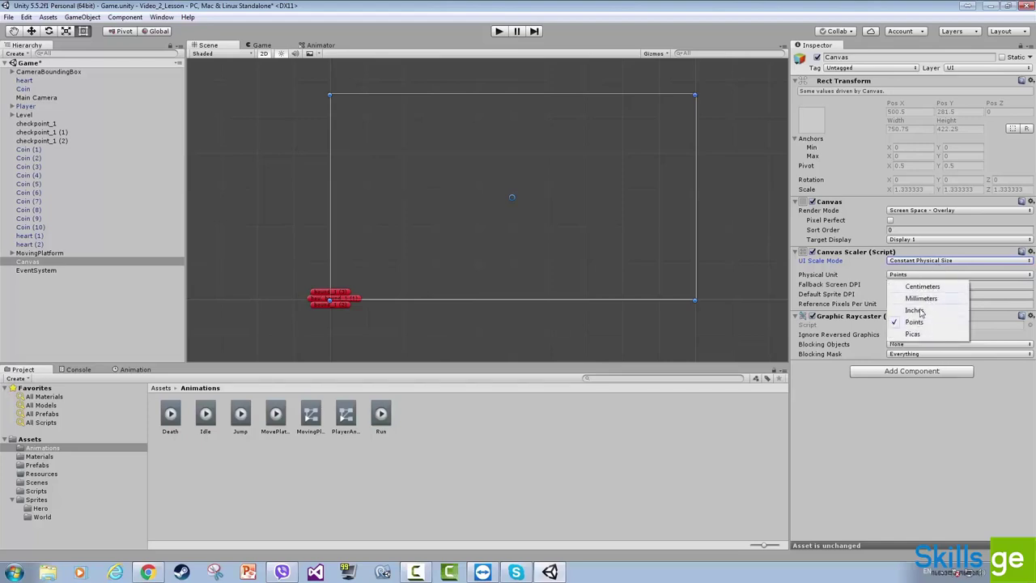
click(950, 420)
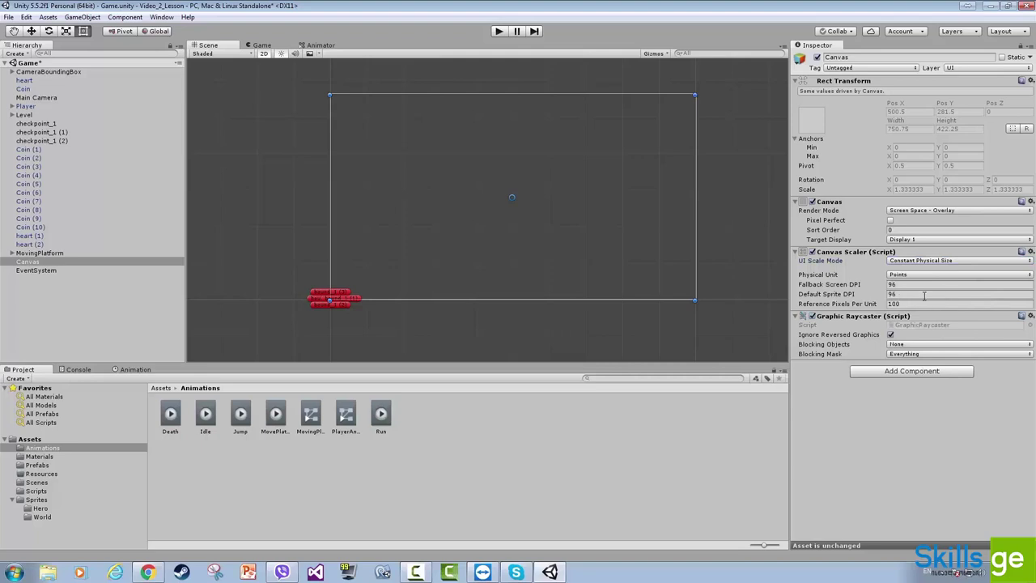
click(920, 279)
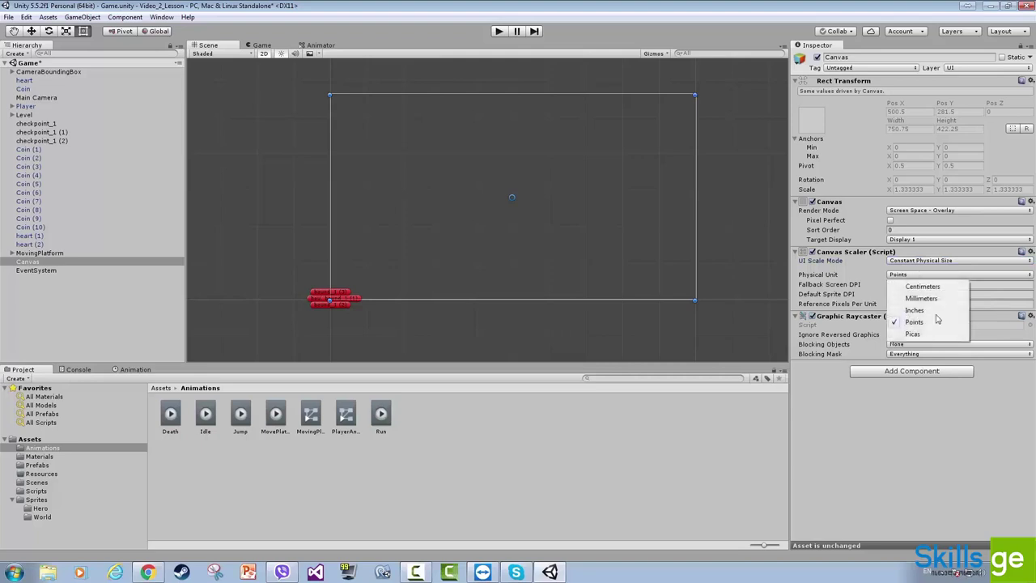
click(998, 415)
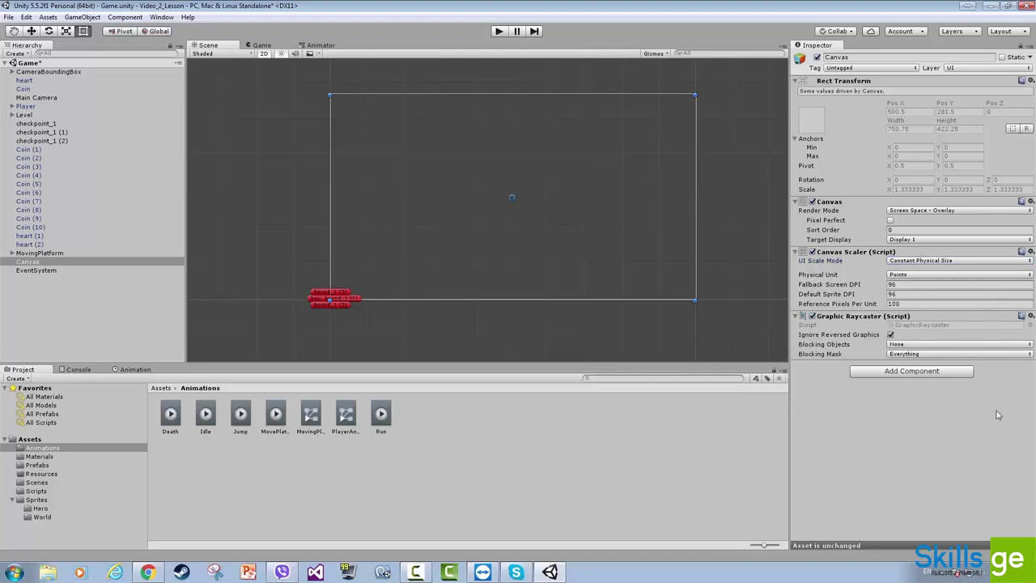
click(910, 262)
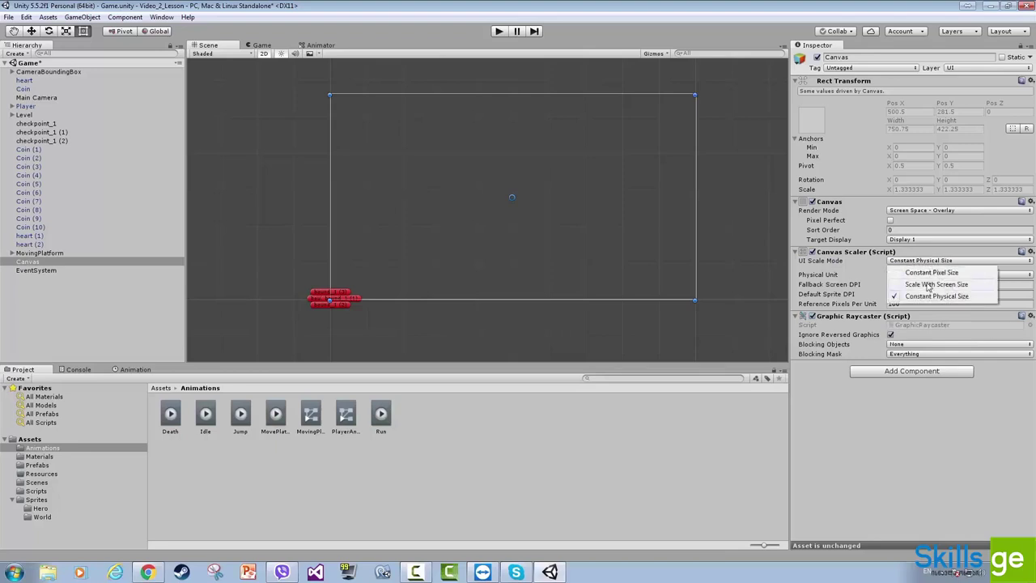
click(928, 285)
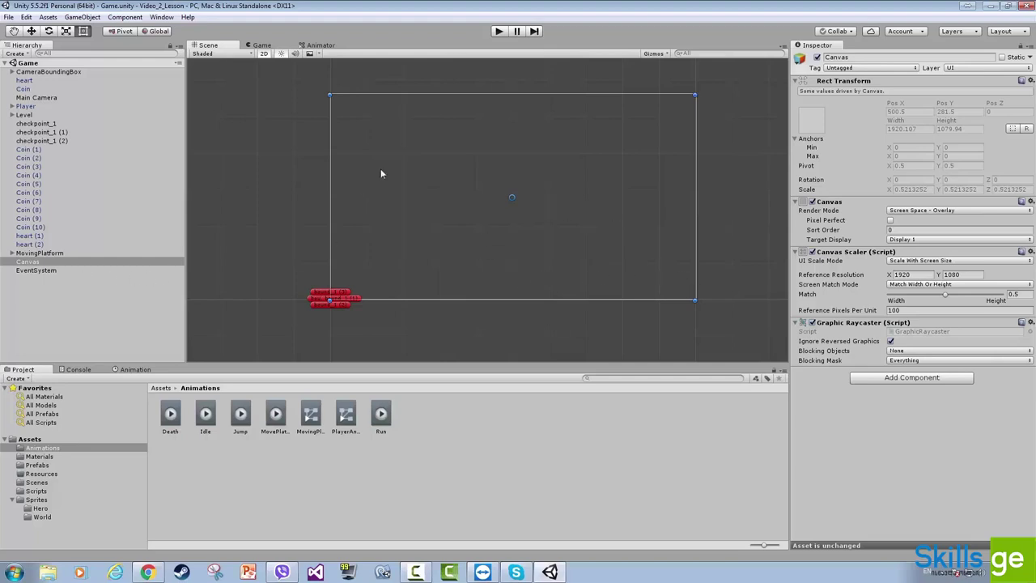
Step: Add a UI Image as a child of the Canvas
click(34, 261)
click(8, 17)
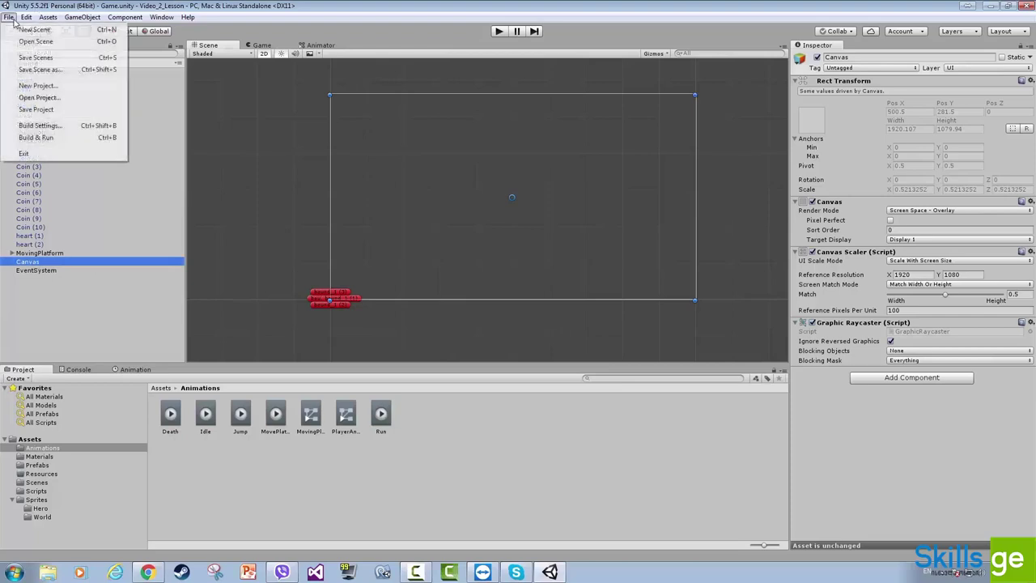
key(Escape)
right_click(27, 263)
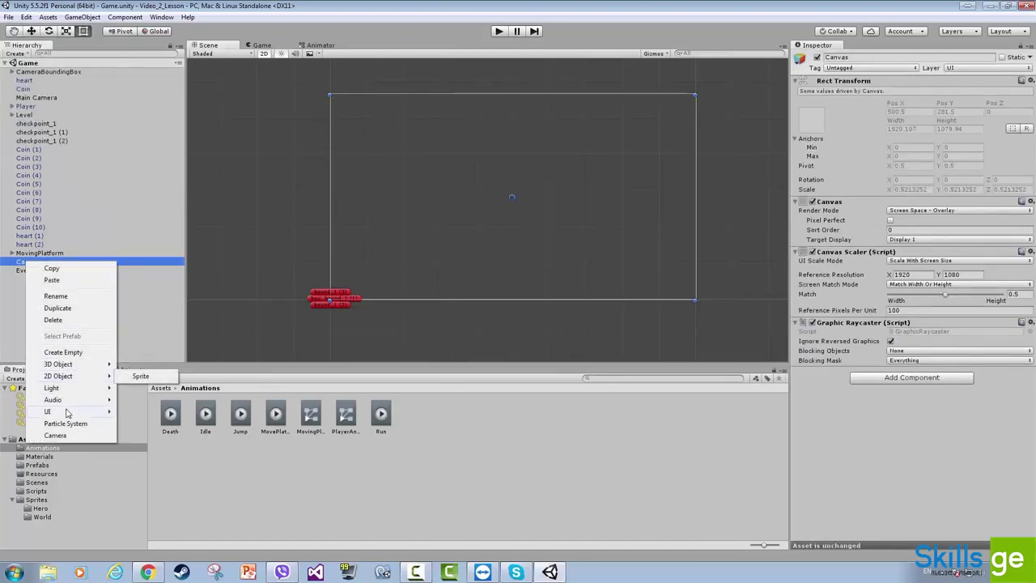
mouse_move(68, 413)
click(144, 423)
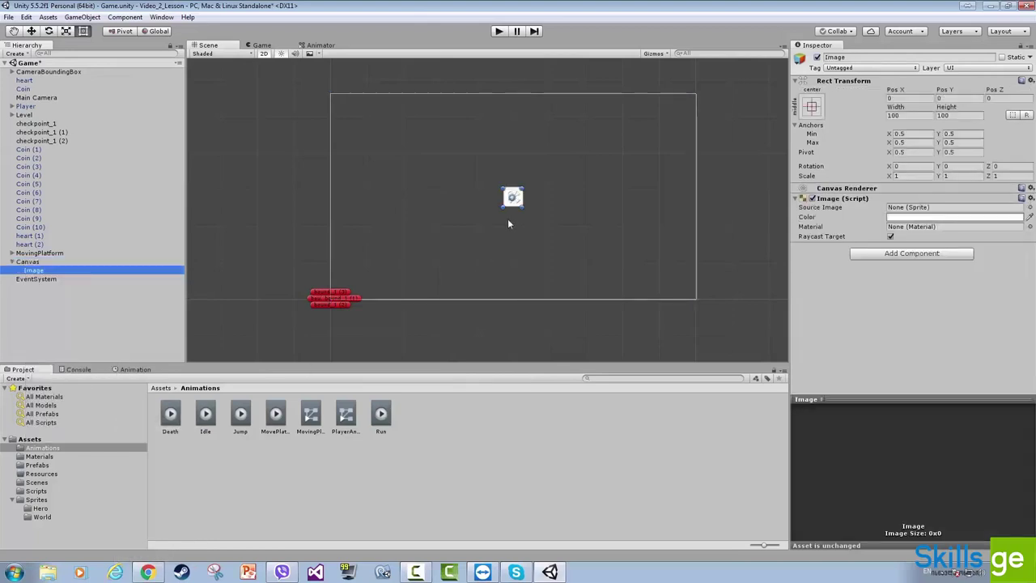
Step: Move the Image up to about X -407, Y 307 on the Canvas and check it in the Game view
drag(514, 198, 409, 127)
key(ctrl+2)
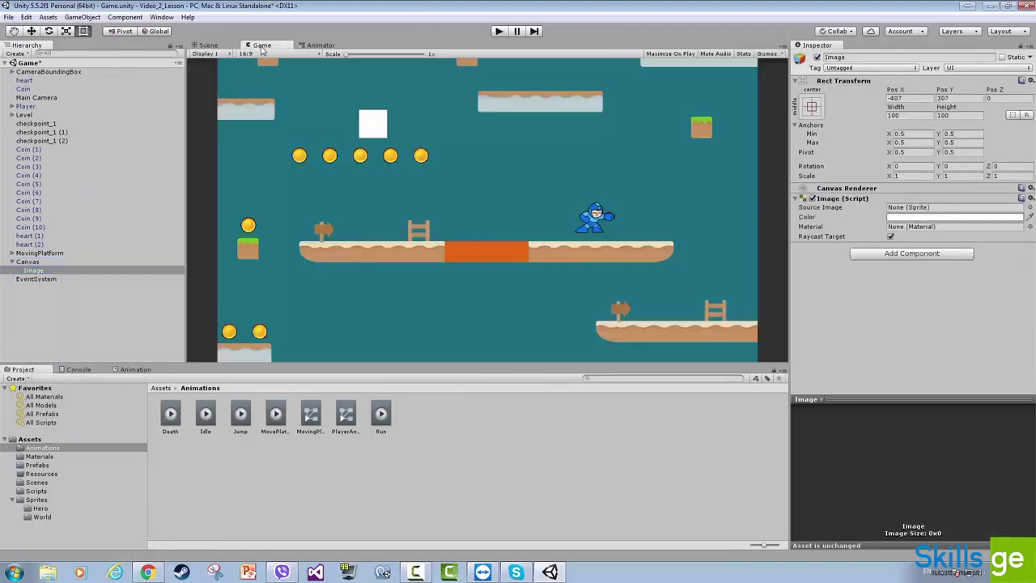
click(209, 46)
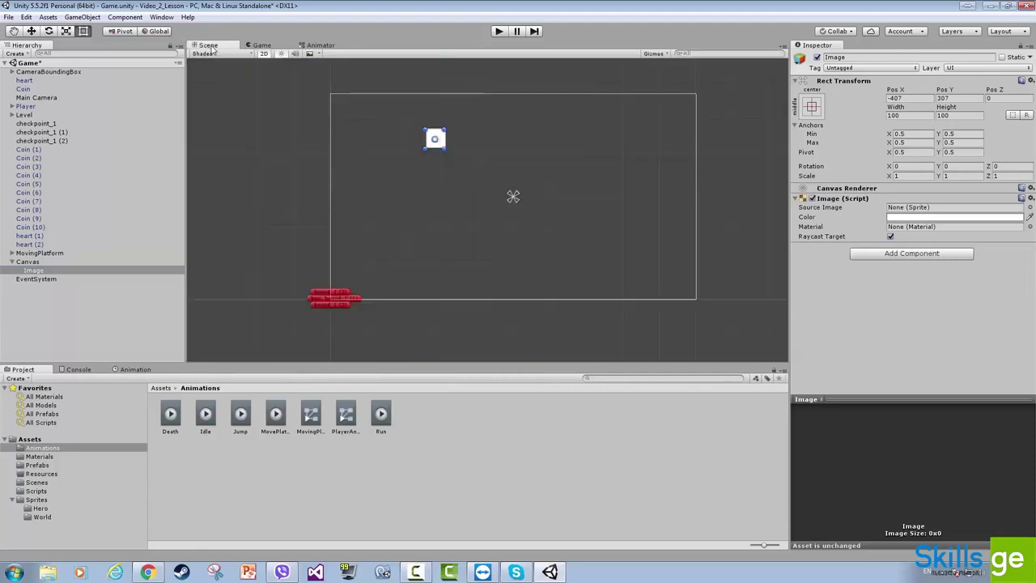
Step: Assign the MegaMen_New_2 sprite as the Image's source and check it in the Game view
click(63, 332)
click(37, 272)
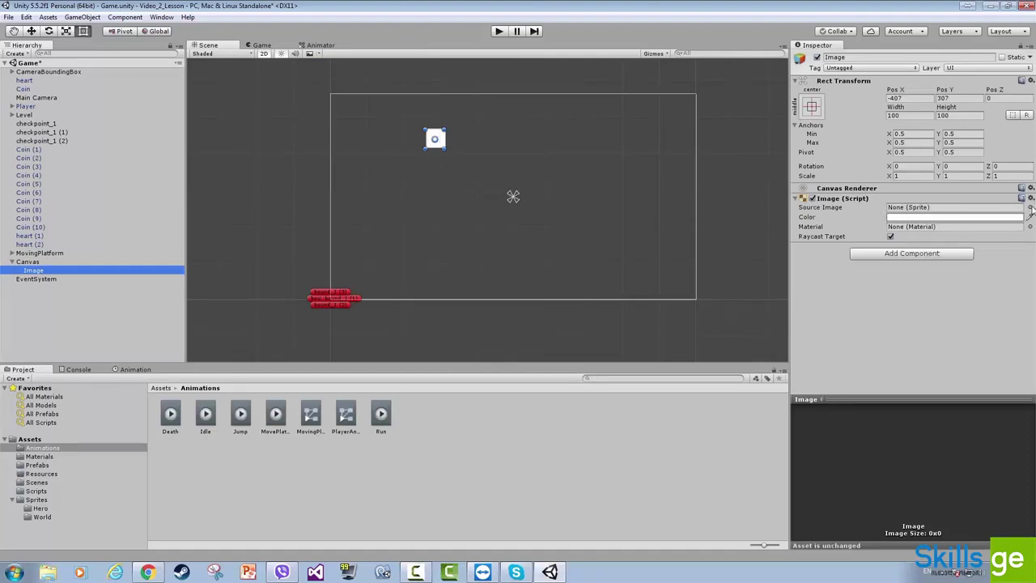
click(1031, 207)
double_click(243, 111)
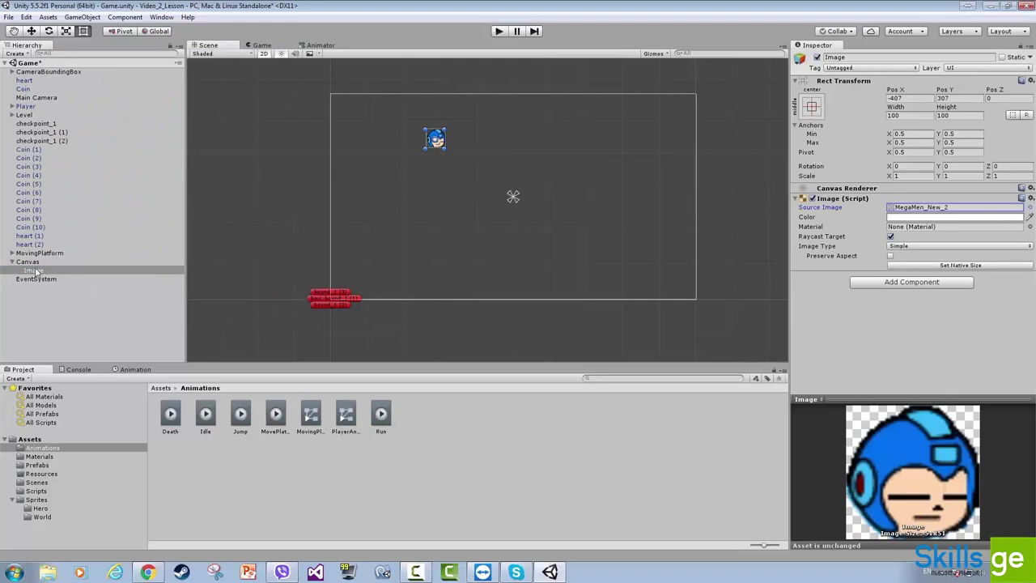
click(27, 261)
click(33, 270)
click(260, 45)
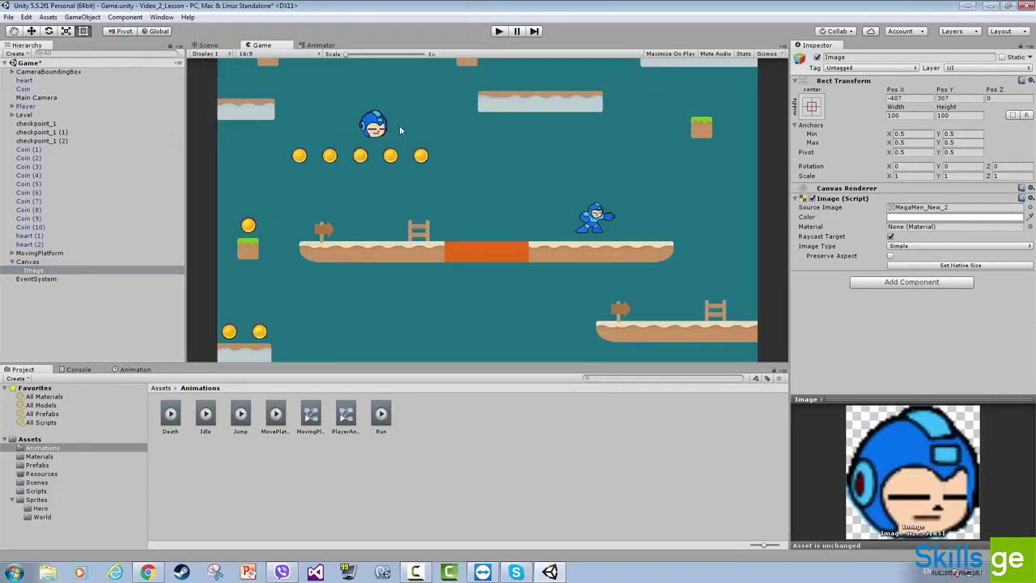
click(209, 45)
Step: Try moving the Image slightly lower, undo the move, and compare its placement in the Game view
drag(435, 140, 434, 162)
key(ctrl+z)
scroll(431, 129, up, 3)
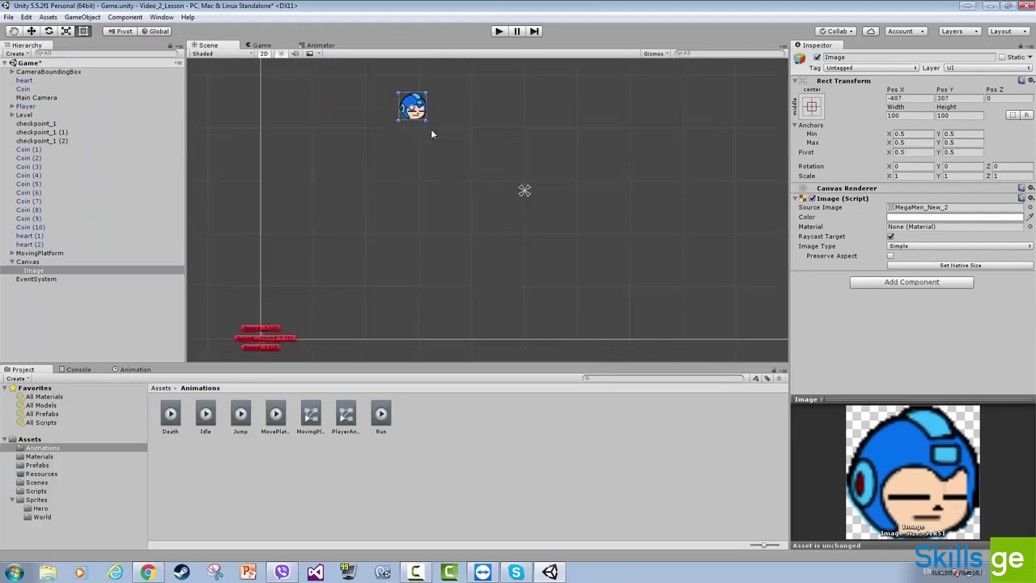
click(260, 45)
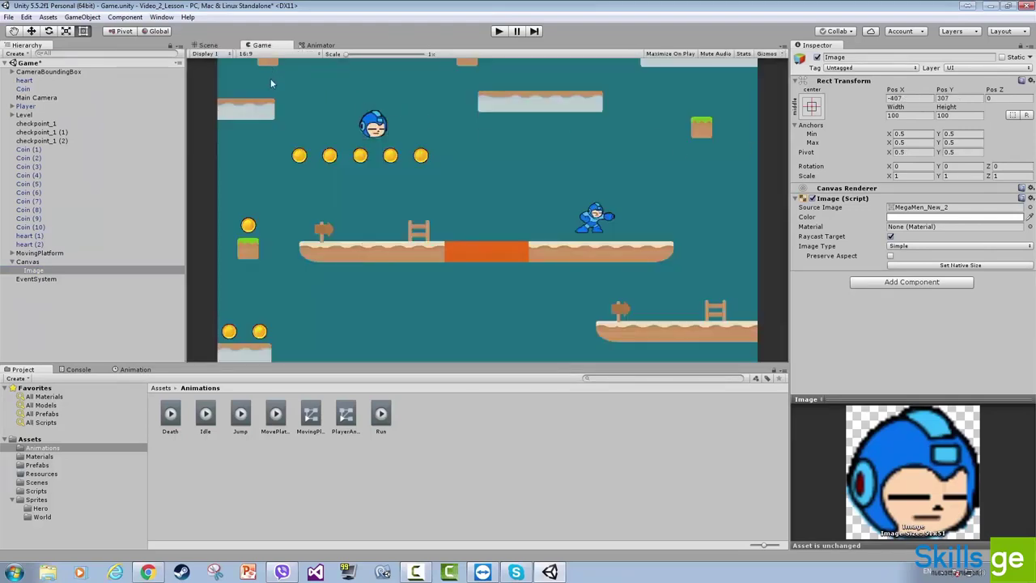
click(209, 46)
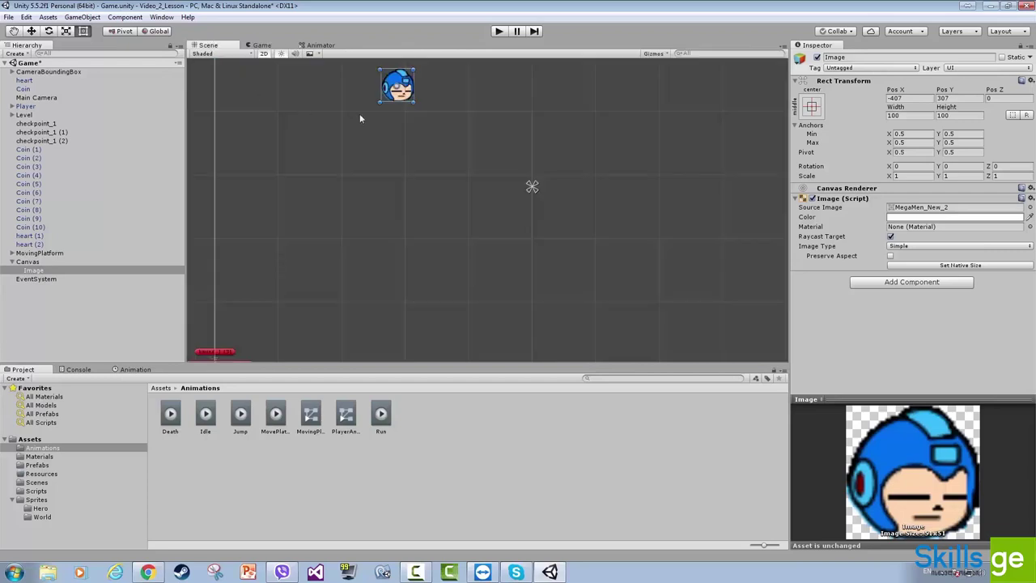
Step: Reposition the Image to about X -98, Y -238 on the Canvas and check it in the Game view
drag(396, 86, 417, 237)
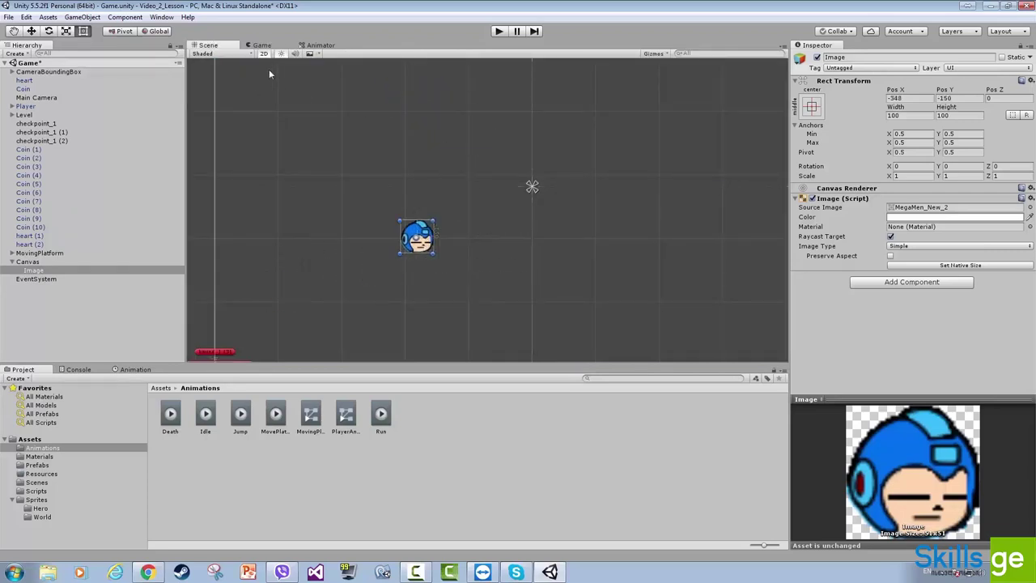
click(264, 53)
click(265, 54)
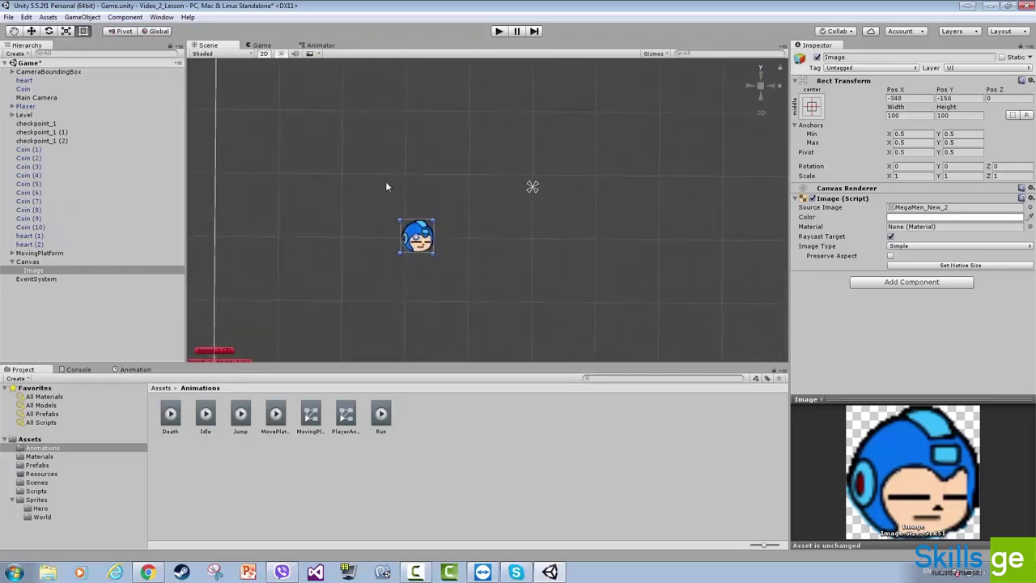
drag(421, 243, 507, 281)
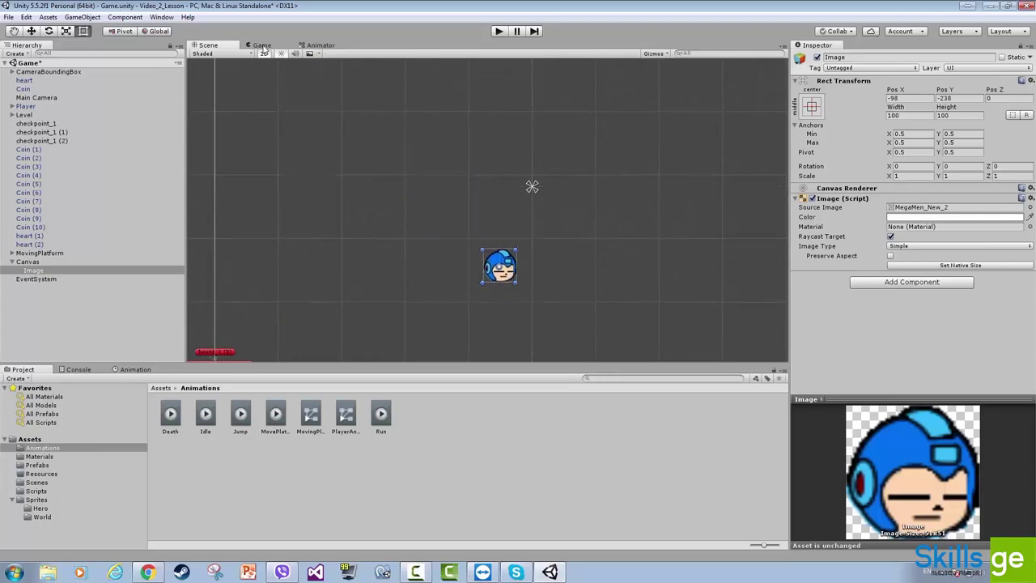
click(262, 45)
click(212, 47)
Step: Raise the Image to about Y -151 and check its new placement in the Game view
drag(507, 281, 506, 249)
click(262, 45)
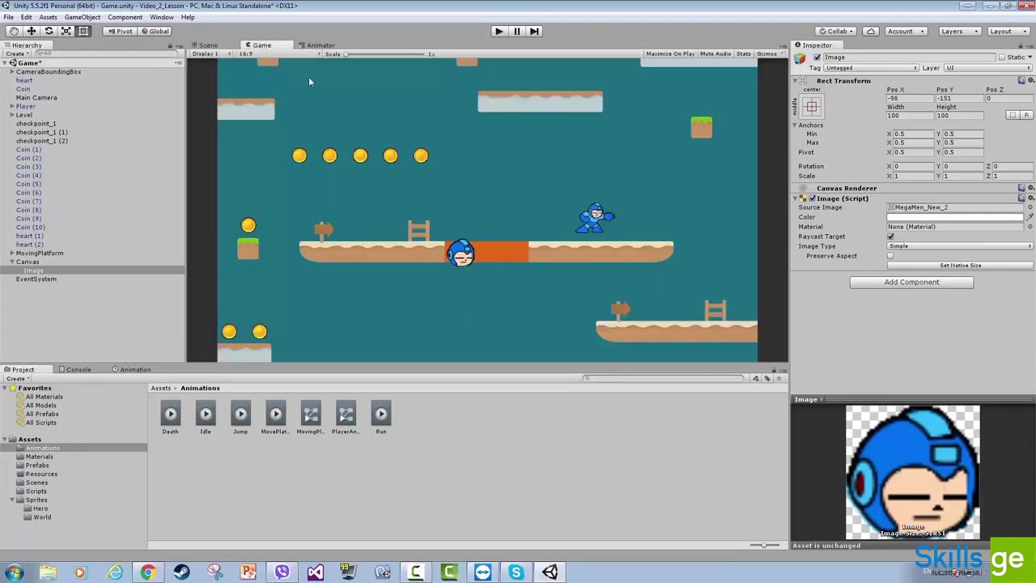
click(212, 47)
Step: Move the Image out of the Canvas to the scene root and check whether the Game view renders it
click(53, 300)
click(34, 271)
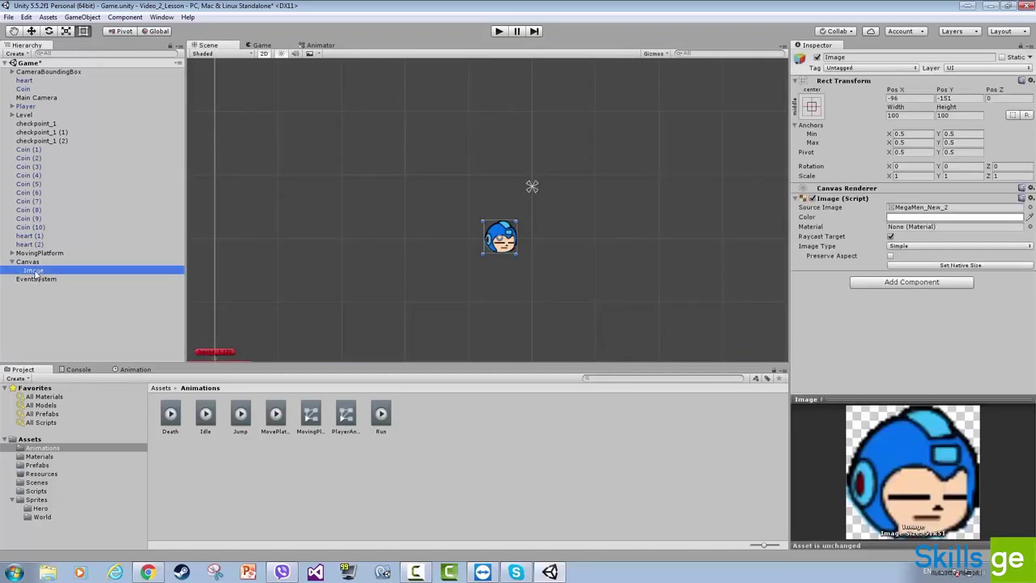
drag(36, 274, 41, 327)
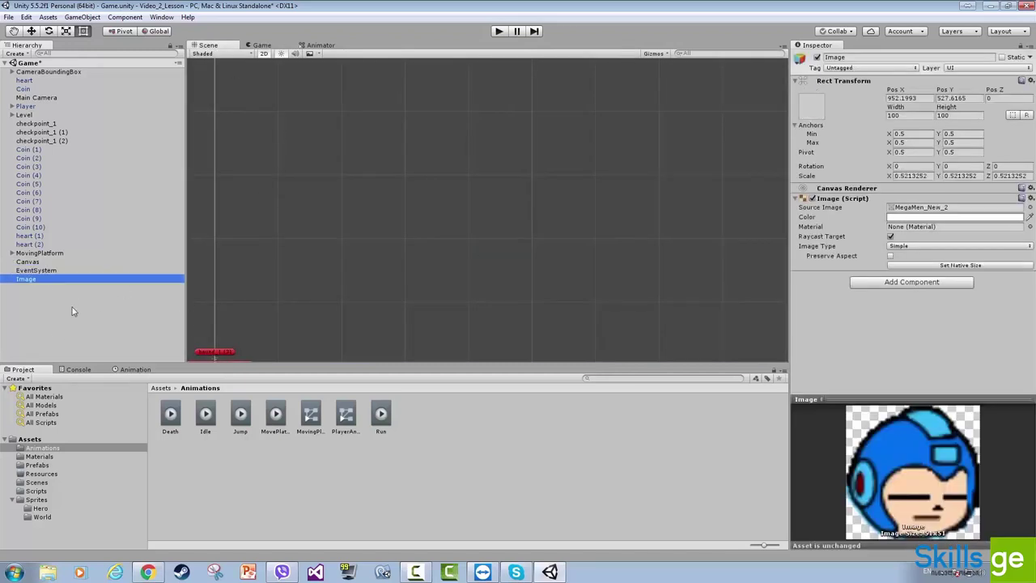
click(72, 311)
click(41, 280)
click(260, 45)
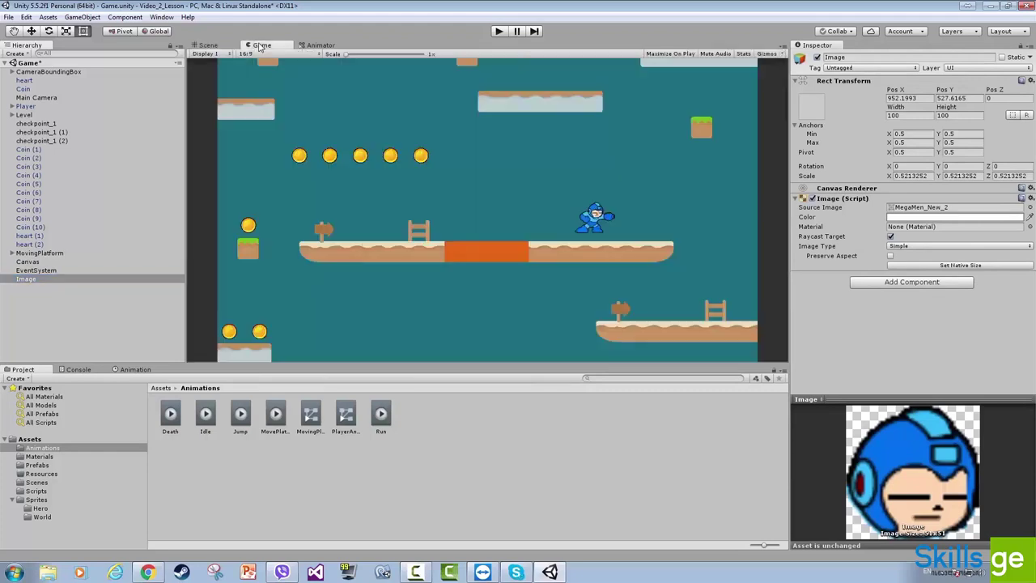
click(209, 47)
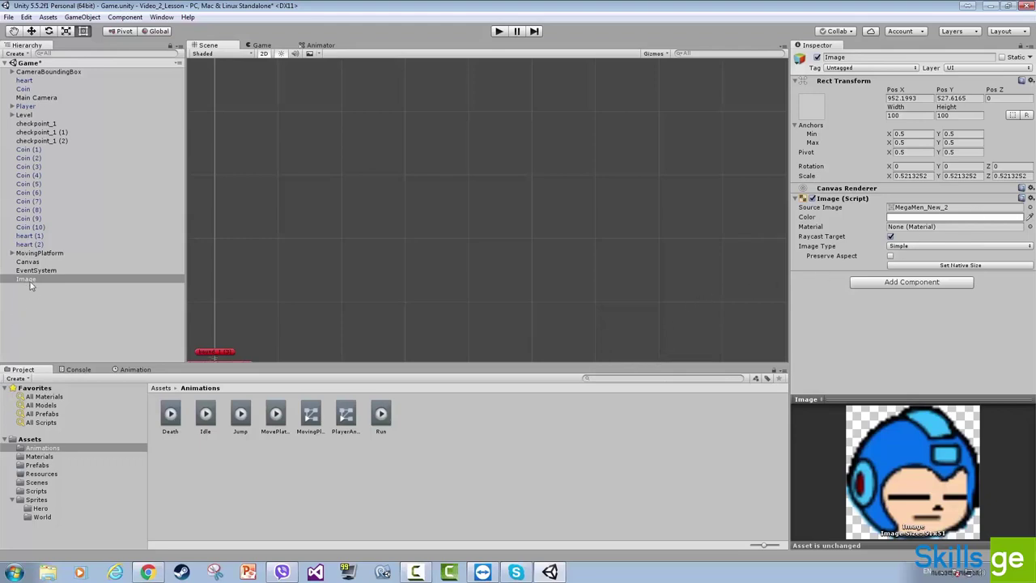
Step: Make the Image a child of the Canvas again, check it in the Game view, and reselect it in the Scene view
mouse_move(29, 279)
mouse_down()
mouse_move(43, 260)
mouse_move(32, 269)
mouse_up()
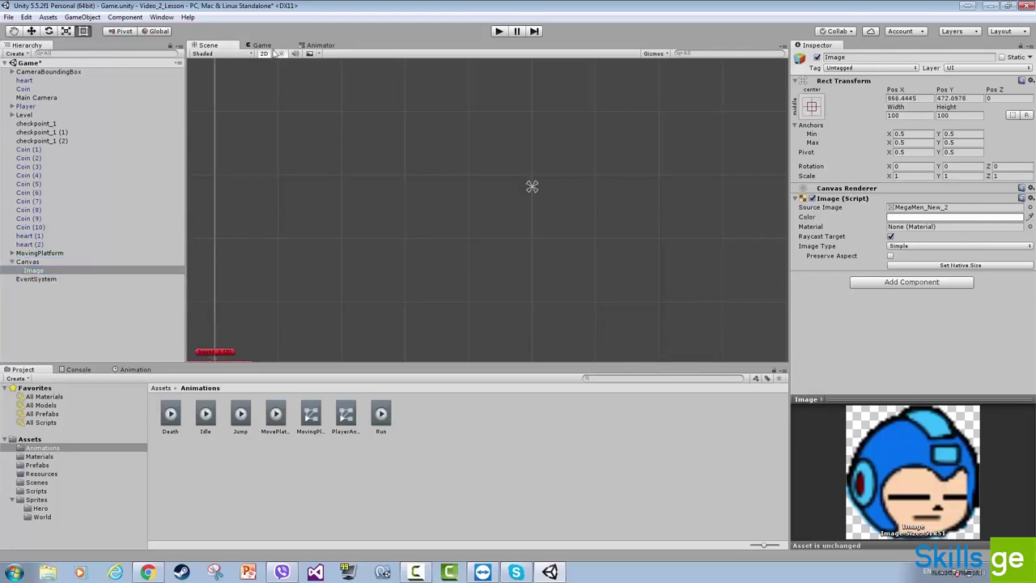
click(261, 45)
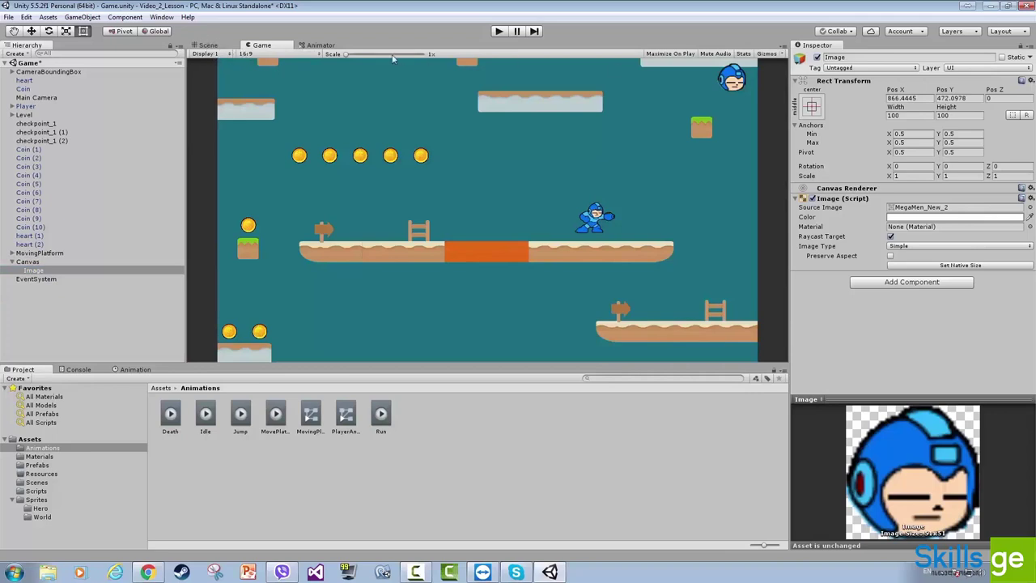
click(210, 46)
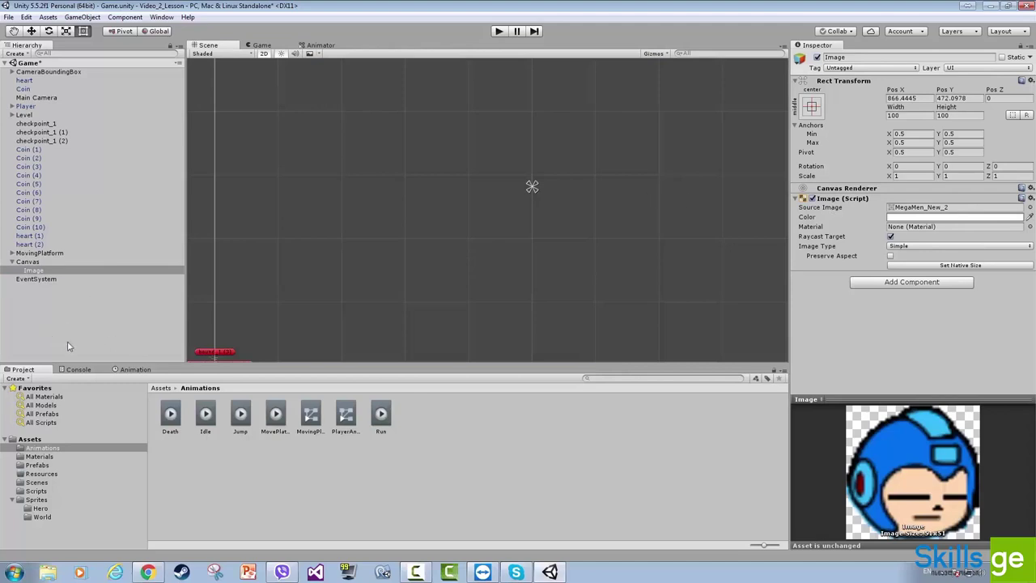
click(55, 314)
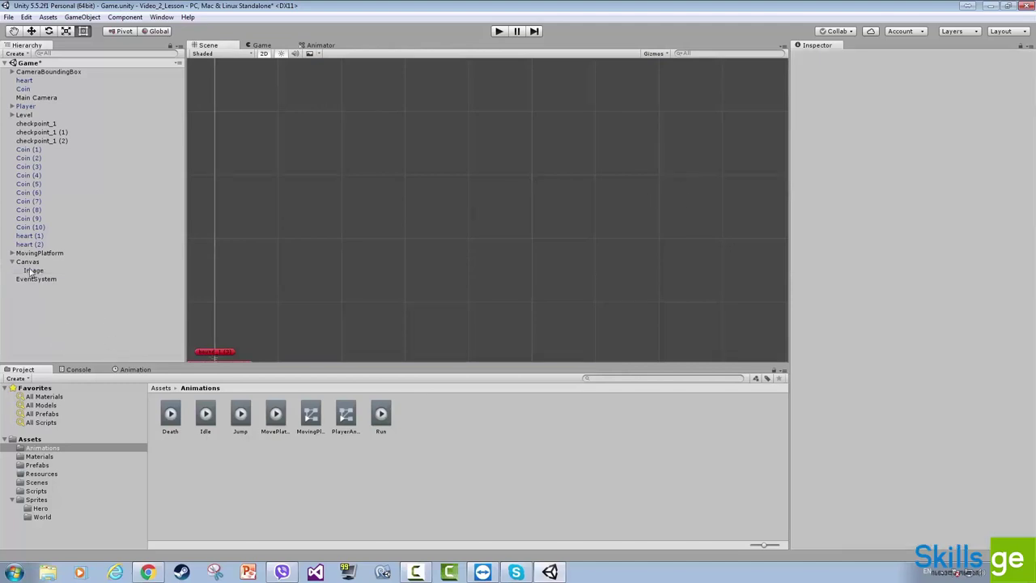
click(31, 270)
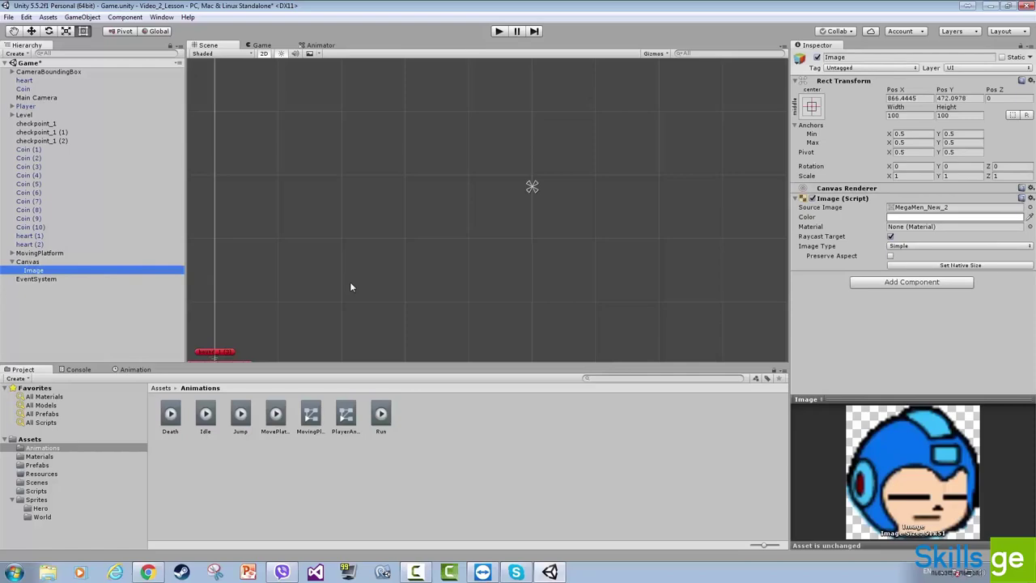